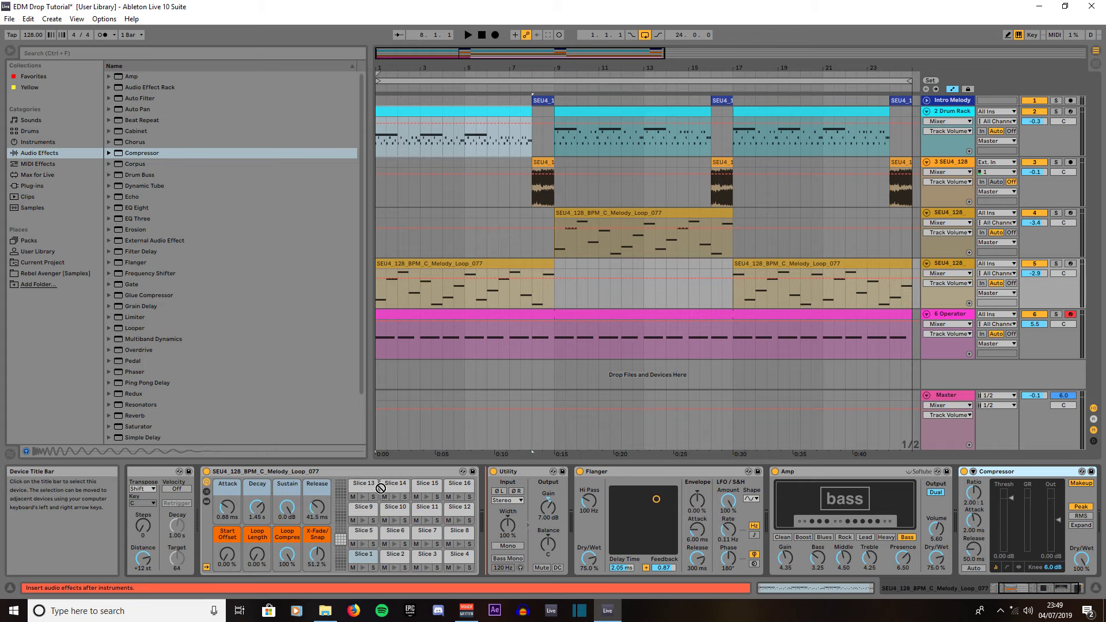
Place the Compressor between the melody loop instrument and Utility, expand its sidechain controls, and enable external sidechain
{"action": "left_click_drag", "start_coordinate": [485, 485], "coordinate": [486, 486]}
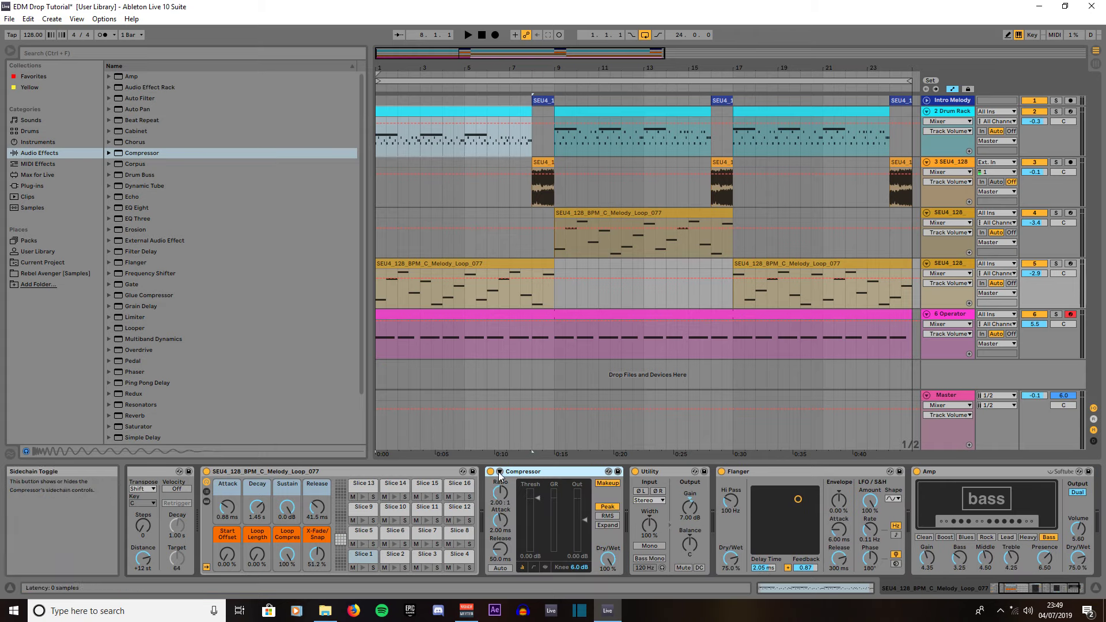
{"action": "left_click", "coordinate": [499, 473]}
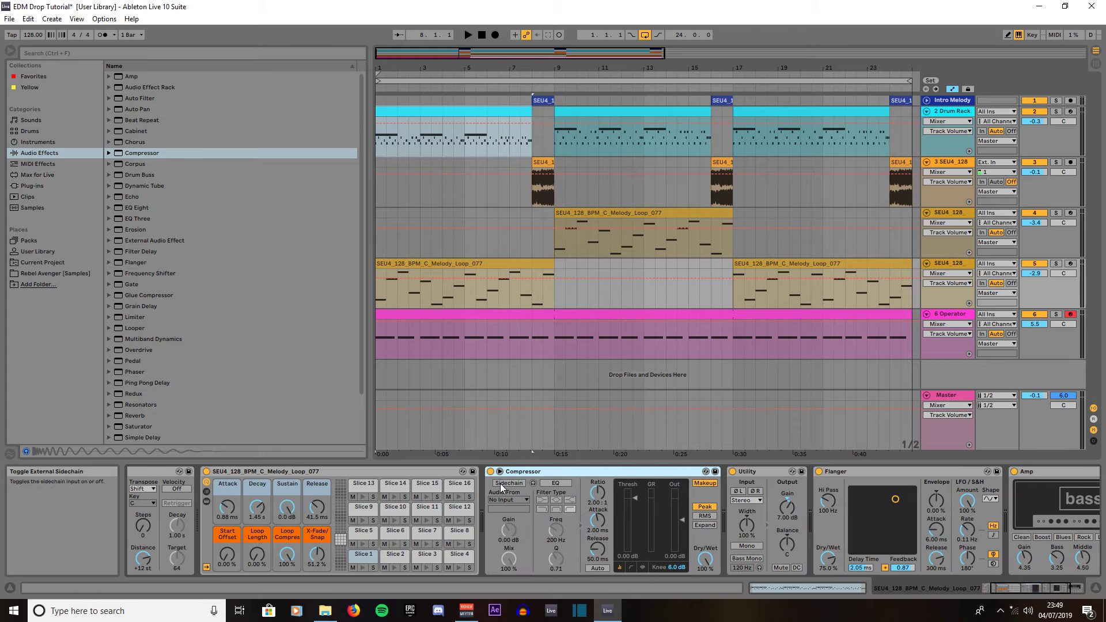
{"action": "left_click", "coordinate": [500, 484]}
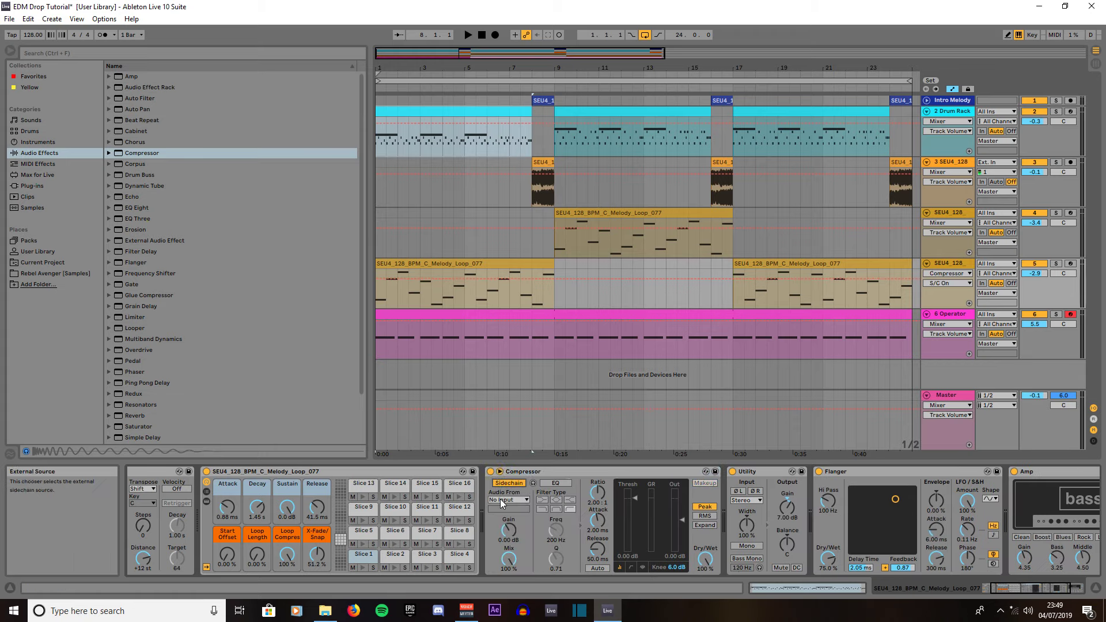
Set the Compressor's sidechain source to 2-Drum Rack, tapped at Drum Rack | SEU4 Kick 02 | Pre FX
{"action": "left_click", "coordinate": [500, 499]}
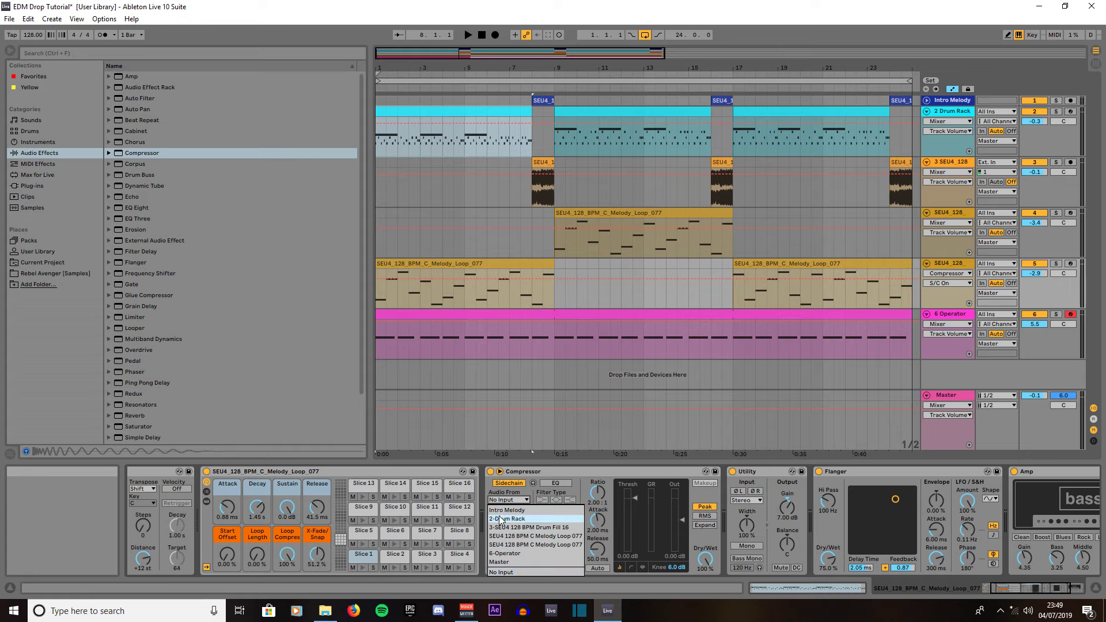
{"action": "left_click", "coordinate": [500, 519]}
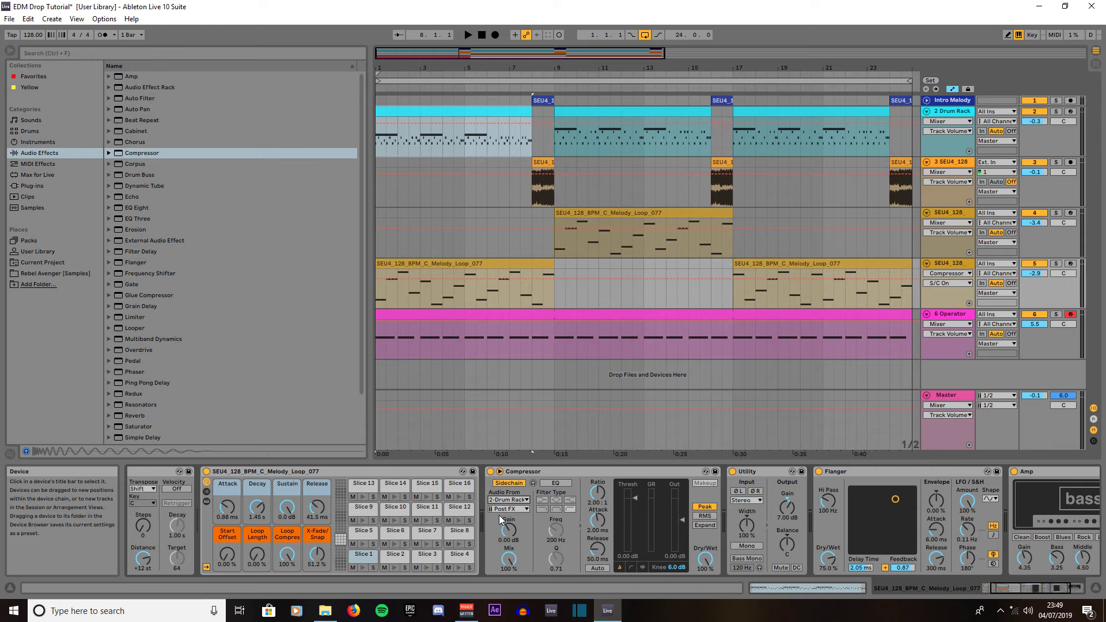
{"action": "left_click", "coordinate": [505, 509]}
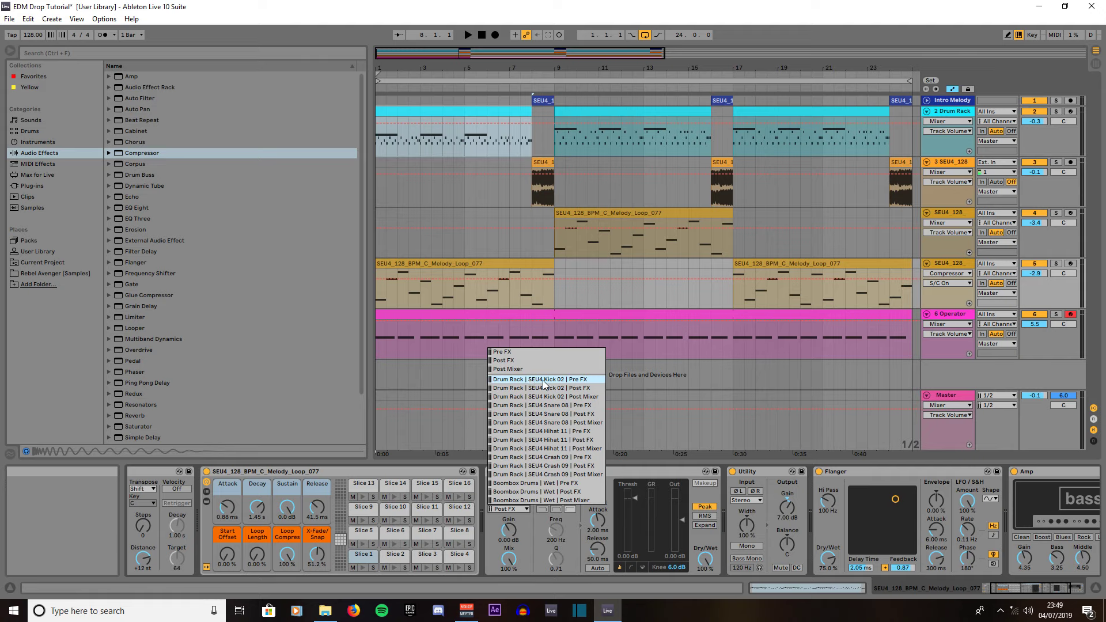
{"action": "left_click", "coordinate": [574, 381]}
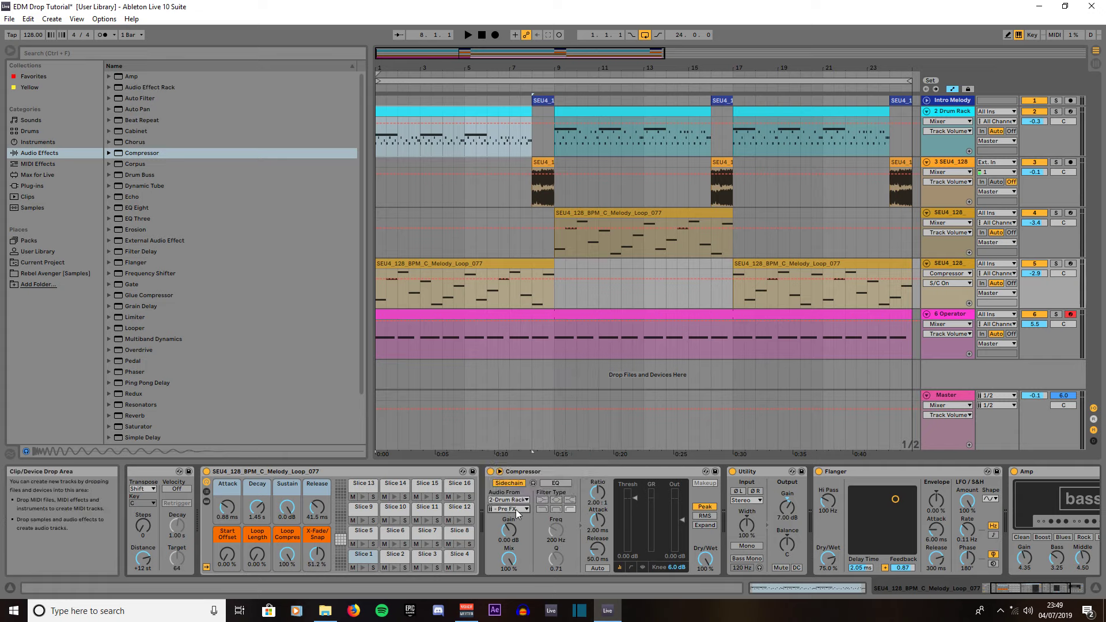
Enable the Compressor's sidechain EQ with a low-pass filter at 41.5 Hz and a Q of 6.01
{"action": "left_click", "coordinate": [557, 482]}
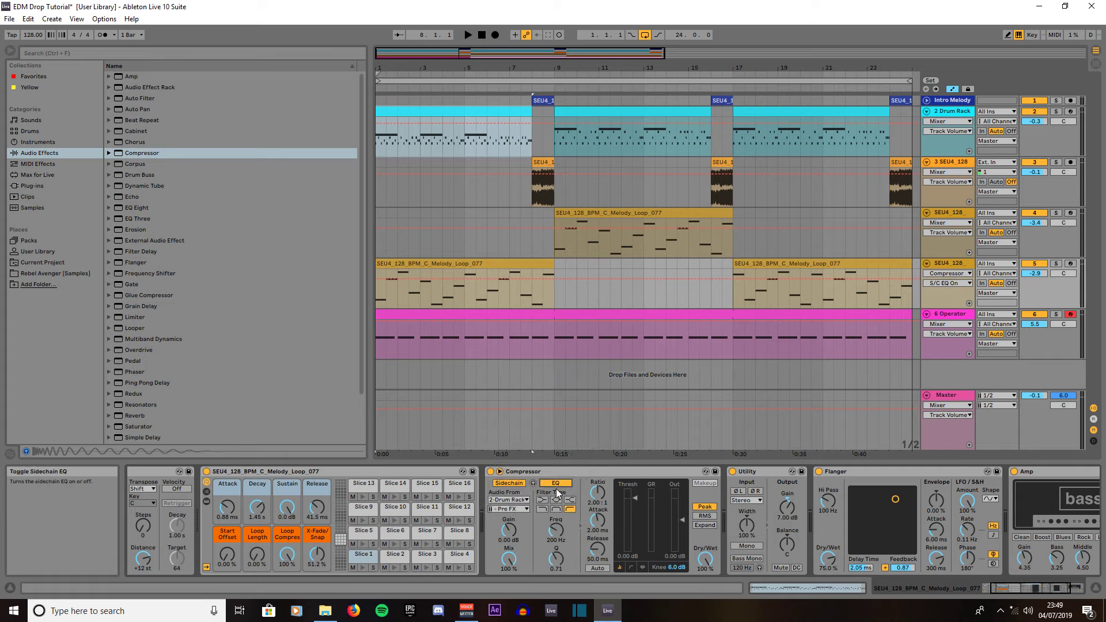
{"action": "left_click", "coordinate": [543, 509]}
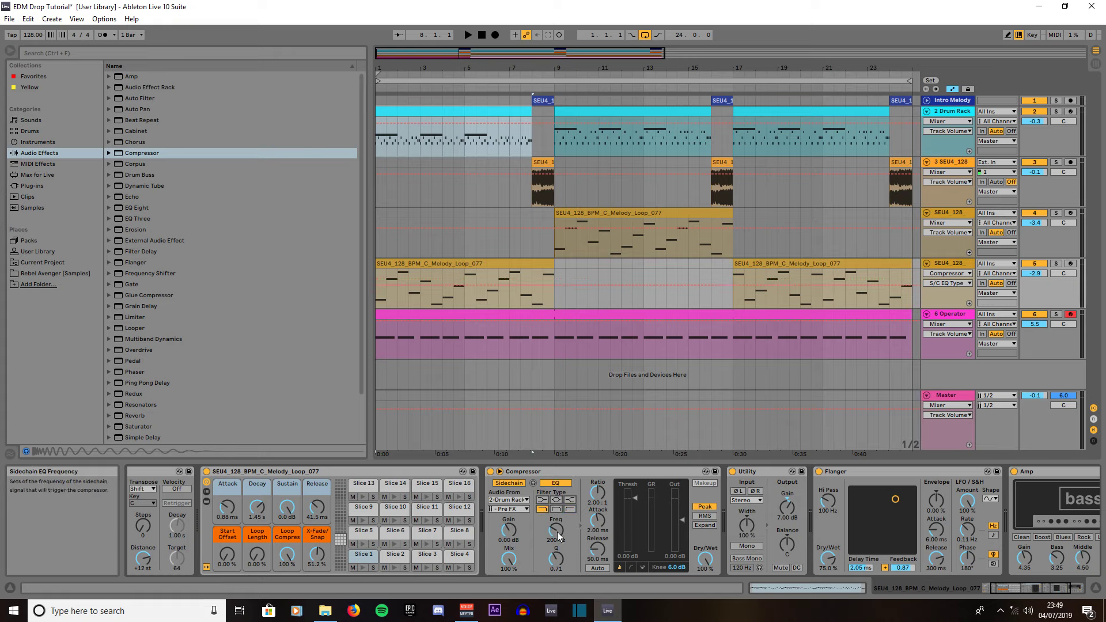
{"action": "left_click", "coordinate": [557, 531]}
{"action": "left_click_drag", "start_coordinate": [557, 531], "coordinate": [556, 545]}
{"action": "left_click", "coordinate": [555, 529]}
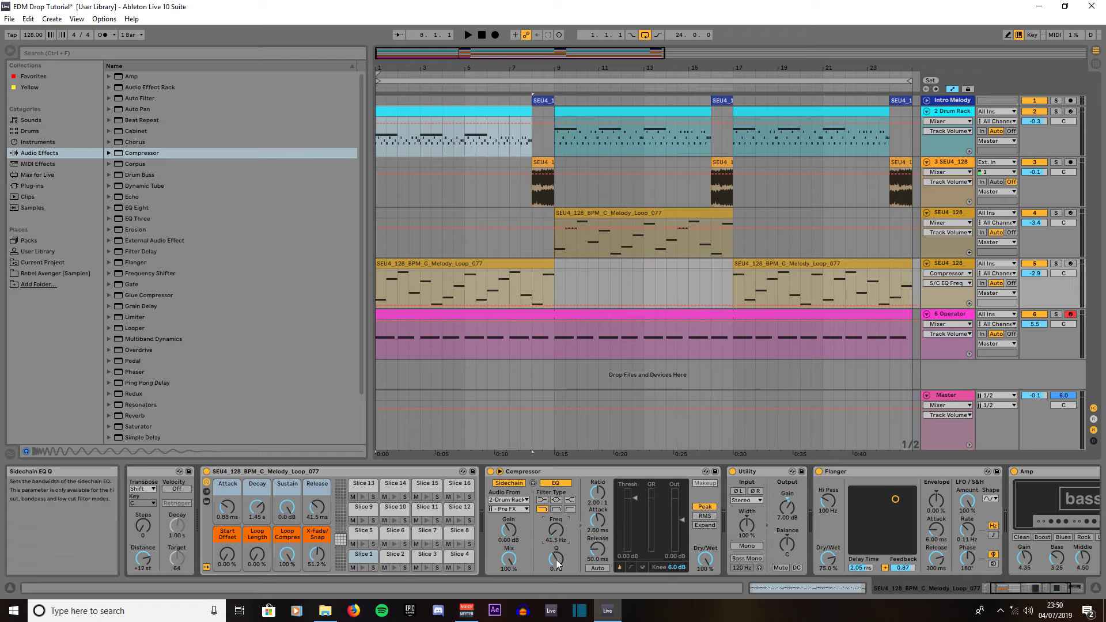
{"action": "left_click_drag", "start_coordinate": [556, 557], "coordinate": [556, 524]}
Set the Compressor's ratio to 4.00:1 and attack to 0.75 ms, with automatic release enabled
{"action": "left_click", "coordinate": [600, 499]}
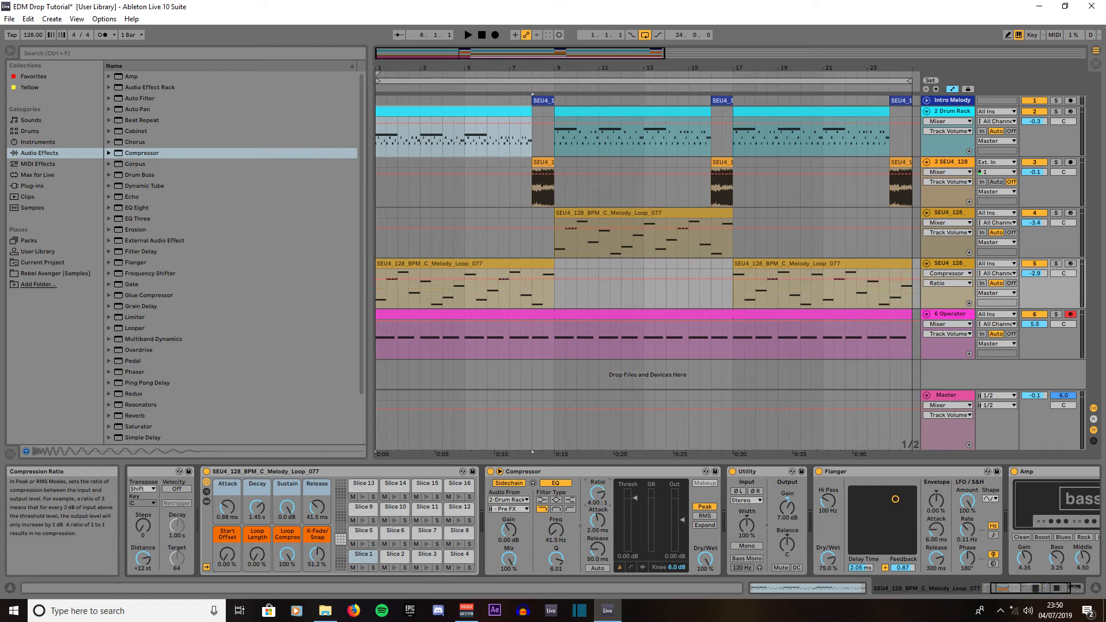
{"action": "left_click_drag", "start_coordinate": [598, 520], "coordinate": [598, 526]}
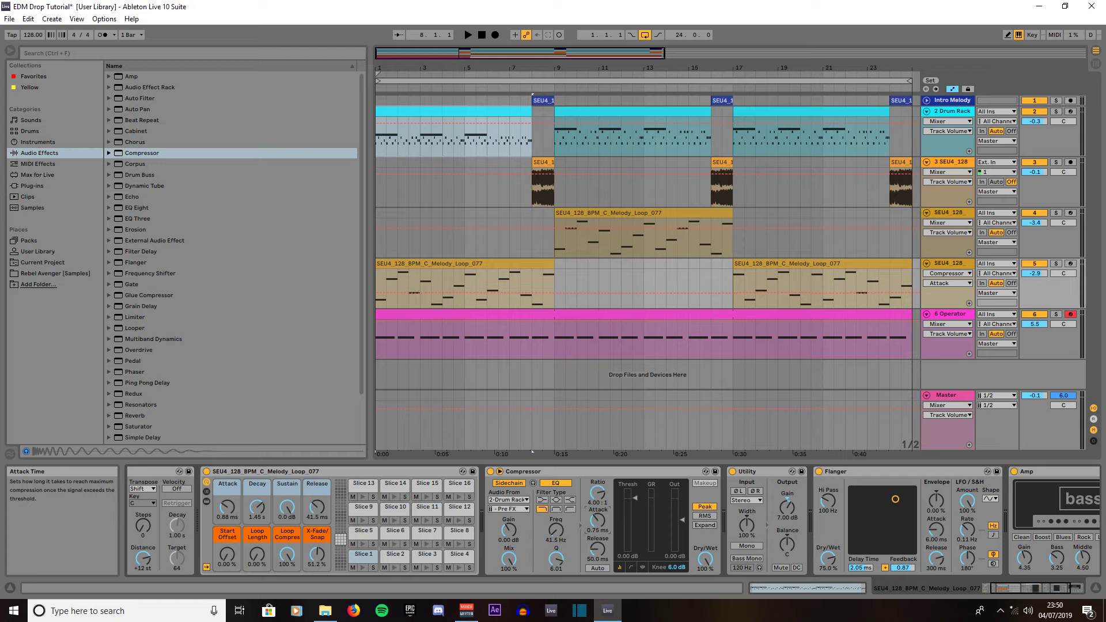
{"action": "left_click", "coordinate": [600, 569]}
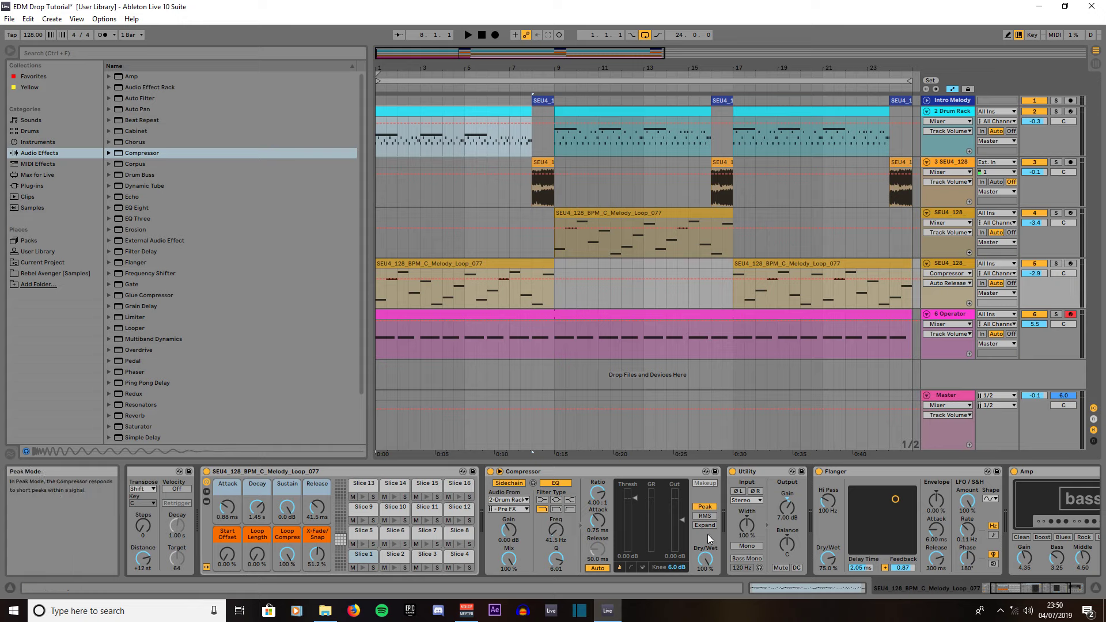
In the transfer curve view, set the Compressor's knee to 5.1 dB, lookahead to 10 ms and threshold to about -23.6 dB
{"action": "left_click", "coordinate": [631, 567]}
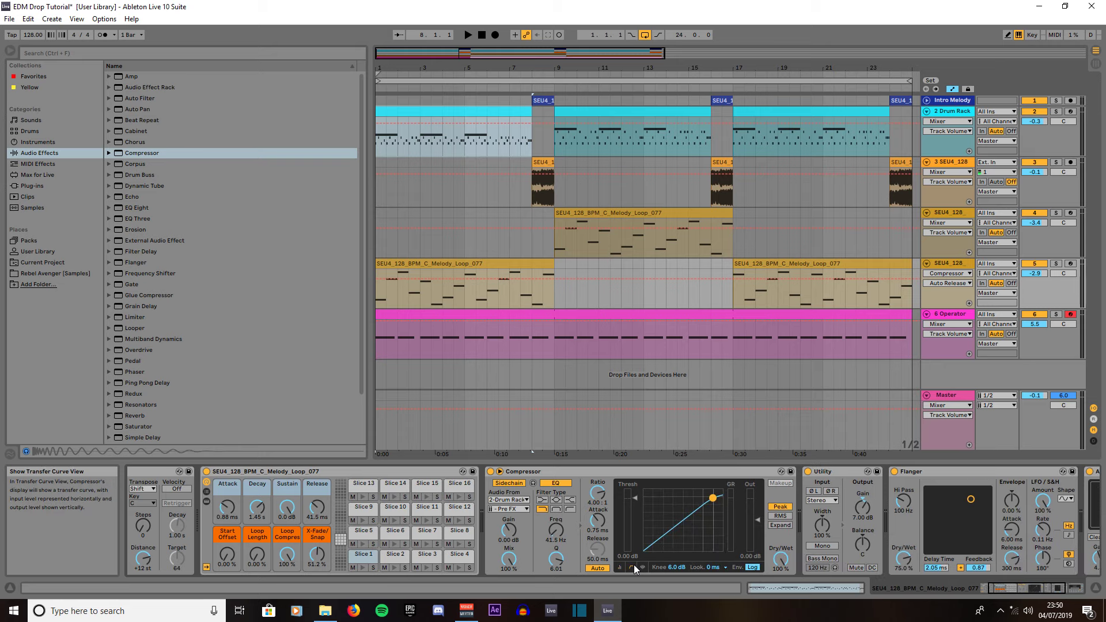
{"action": "left_click_drag", "start_coordinate": [678, 568], "coordinate": [677, 573]}
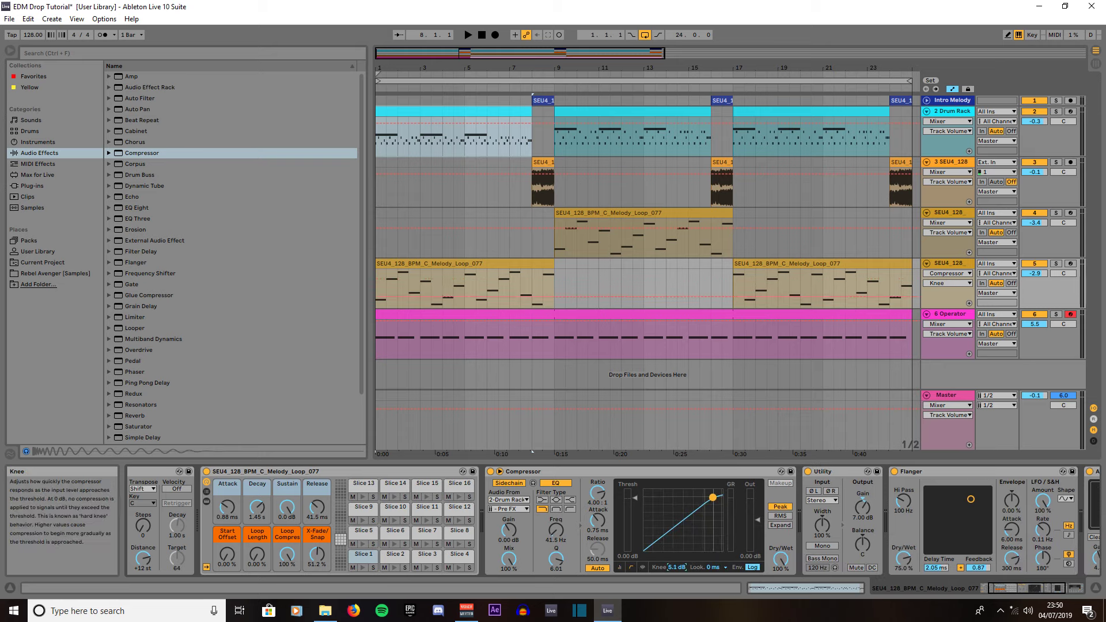
{"action": "left_click", "coordinate": [712, 568]}
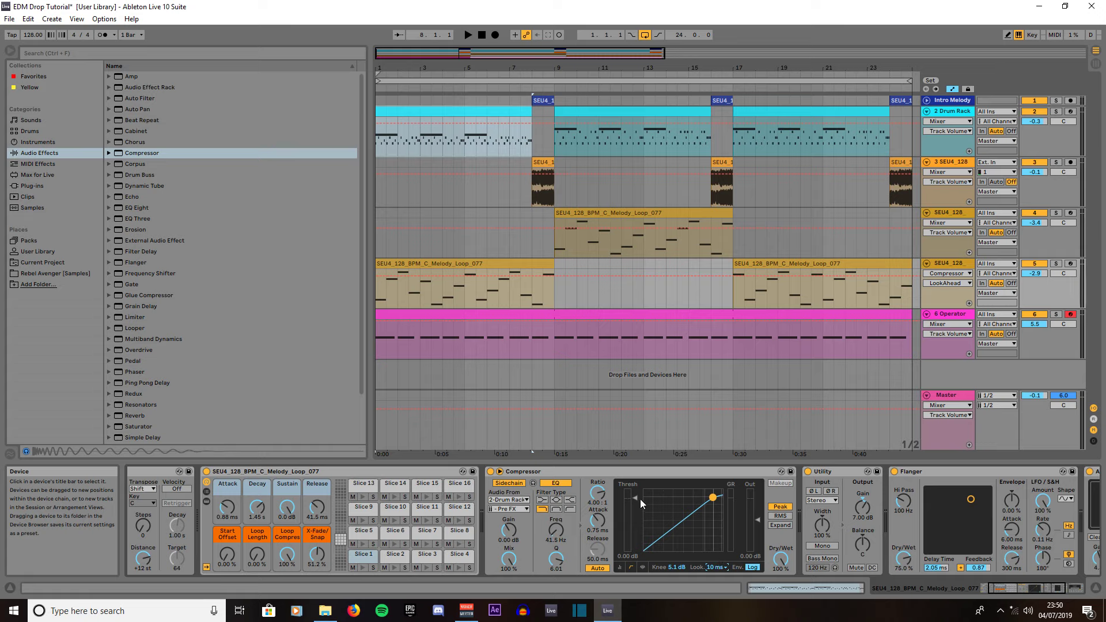
{"action": "left_click_drag", "start_coordinate": [635, 500], "coordinate": [636, 544]}
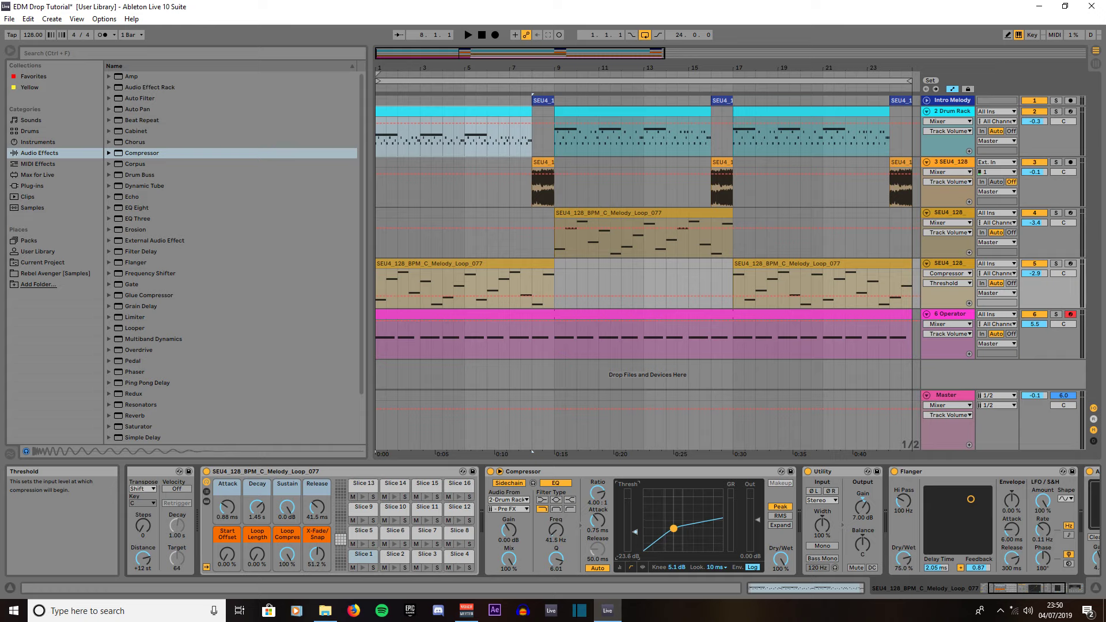
{"action": "left_click_drag", "start_coordinate": [636, 544], "coordinate": [636, 544]}
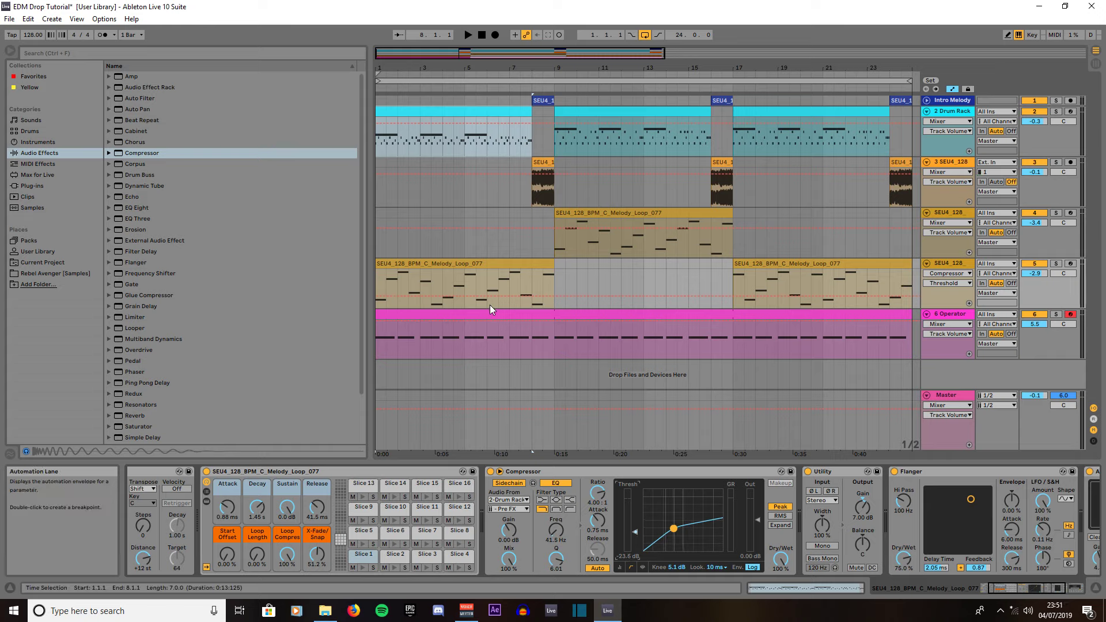
Play the arrangement looped over the first melody clip on track 5, bars 1 to 9
{"action": "left_click", "coordinate": [448, 263]}
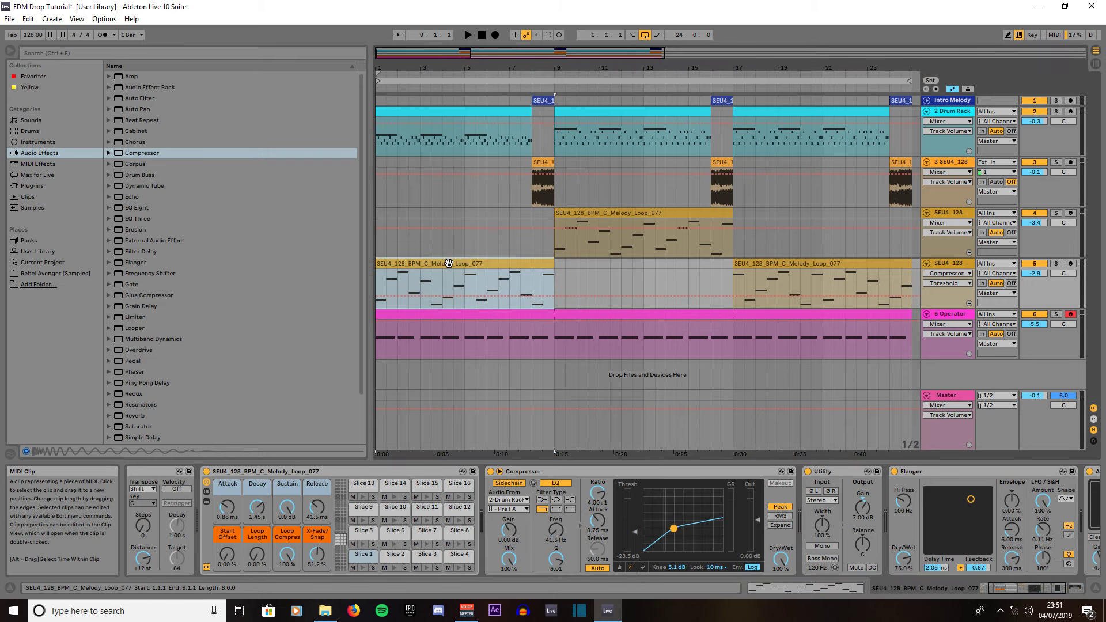
{"action": "key", "text": "space"}
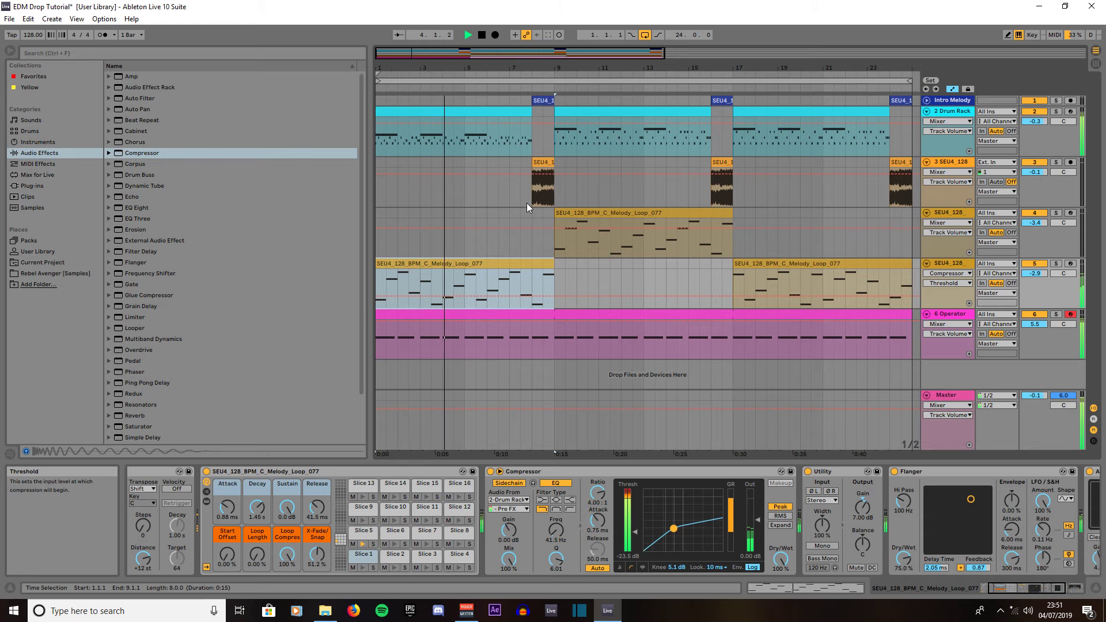
{"action": "key", "text": "ctrl+l"}
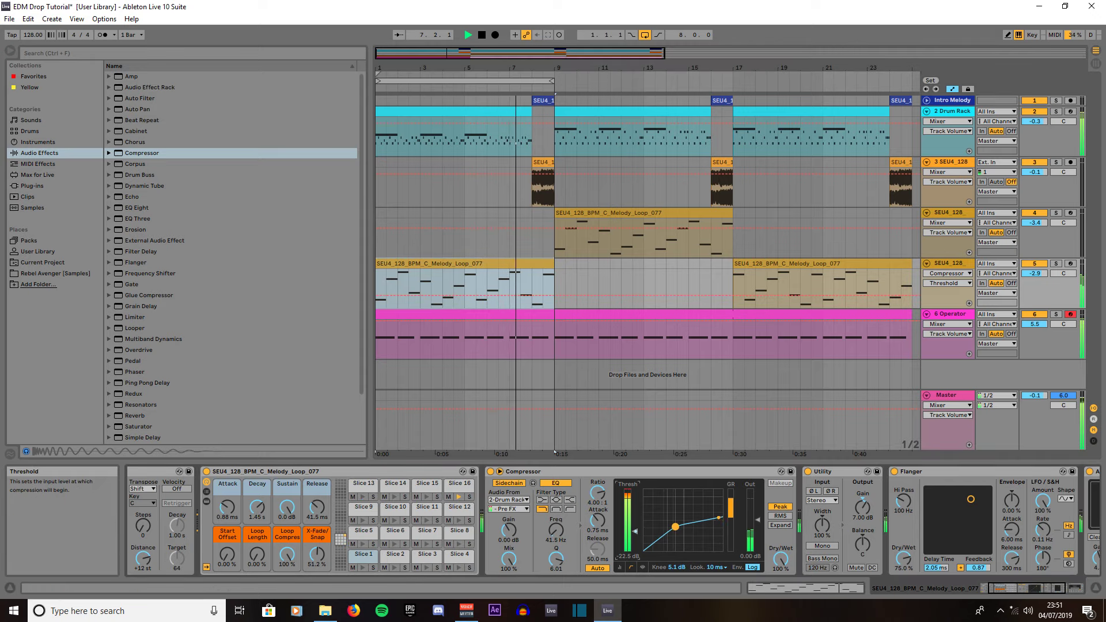
Set the Compressor's threshold to -6.55 dB and track 3's volume to -5.5 dB during playback, ending with playback stopped
{"action": "left_click_drag", "start_coordinate": [635, 534], "coordinate": [635, 509]}
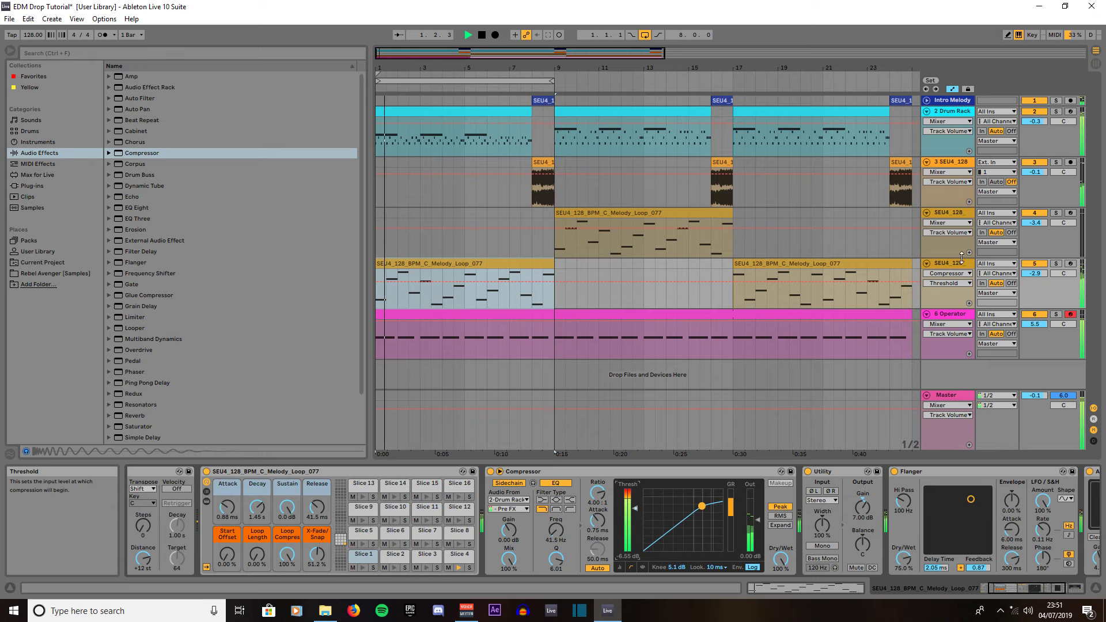
{"action": "left_click_drag", "start_coordinate": [1036, 175], "coordinate": [1036, 203]}
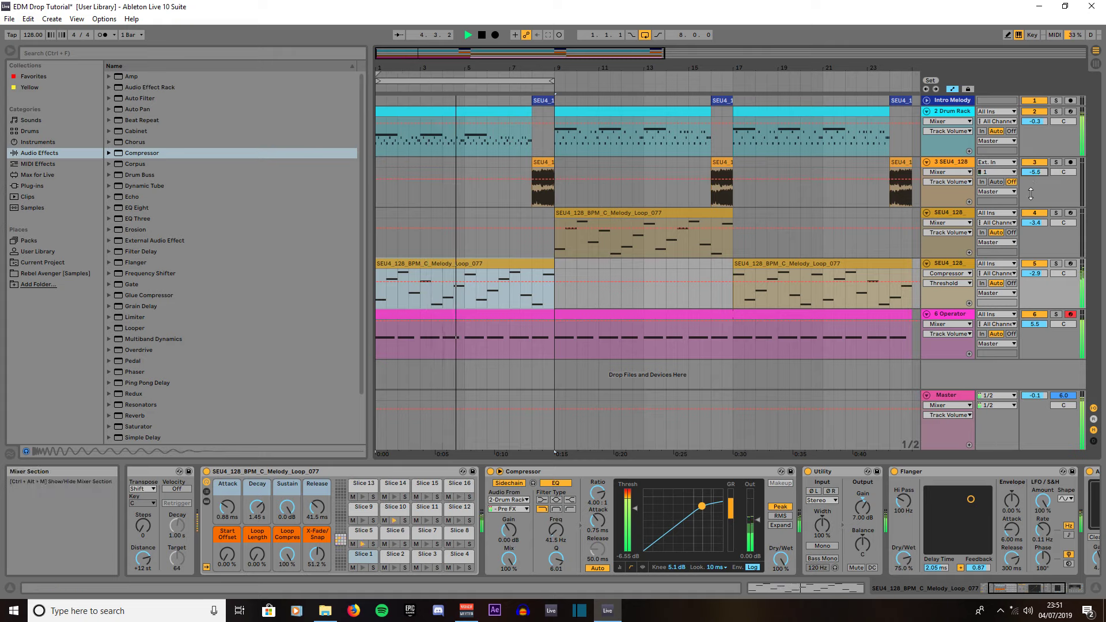
{"action": "key", "text": "space"}
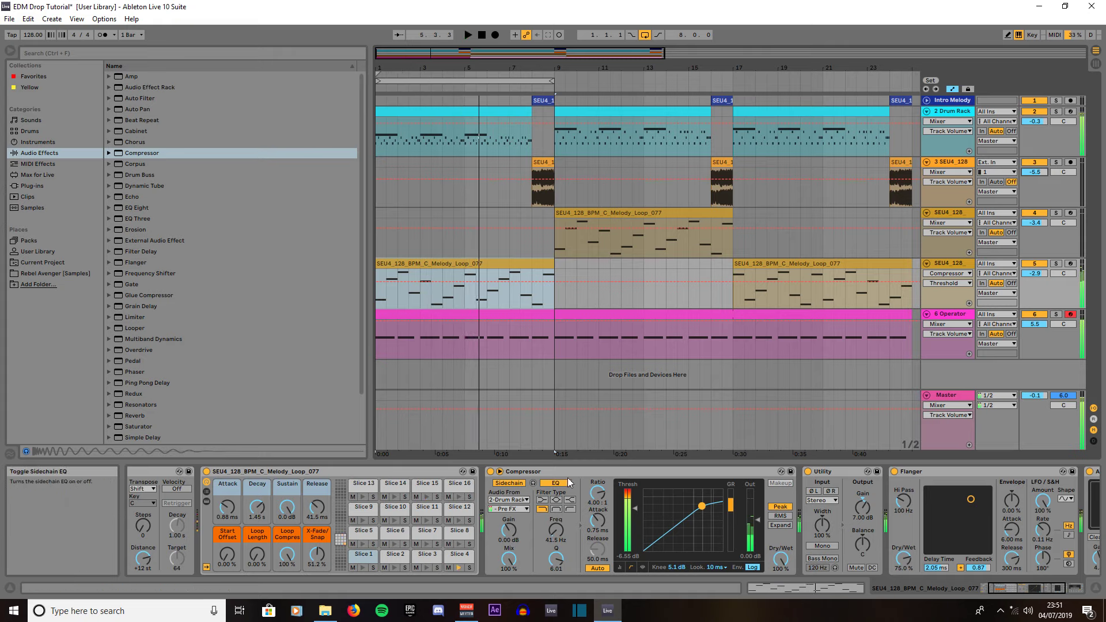
Duplicate the Compressor and set the copy's sidechain tap to Drum Rack | SEU4 Snare 08 | Pre FX
{"action": "left_click", "coordinate": [568, 473]}
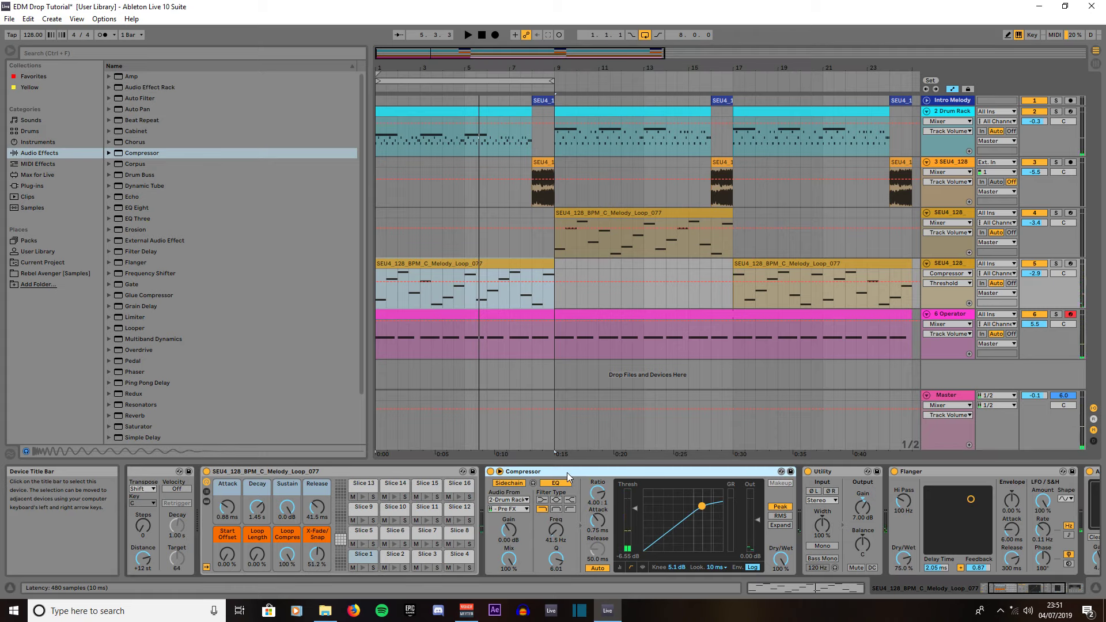
{"action": "key", "text": "ctrl+d"}
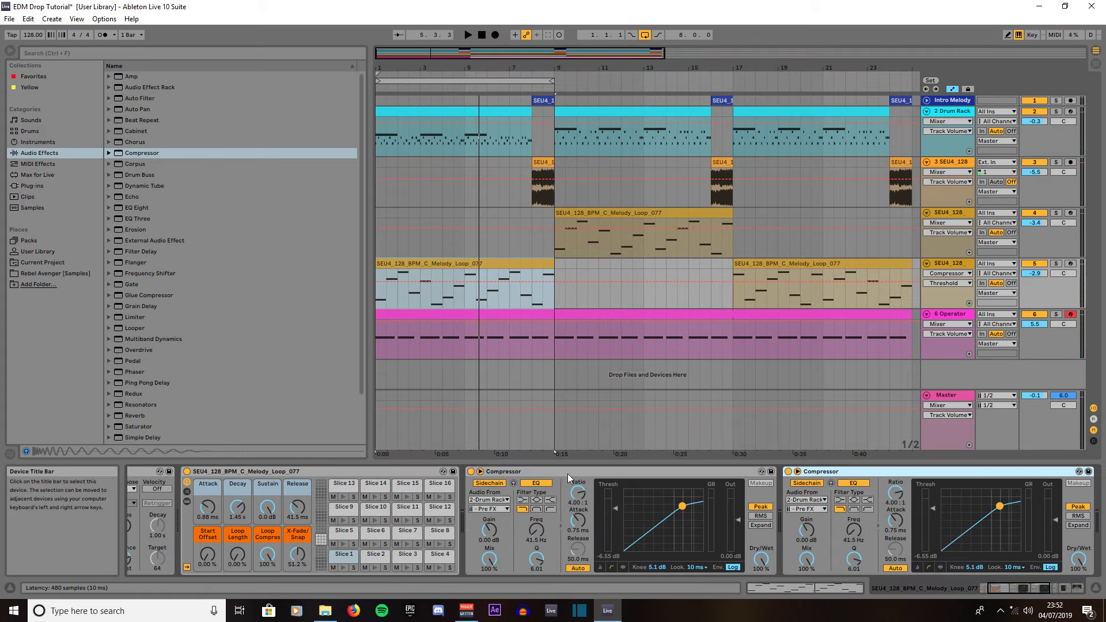
{"action": "left_click", "coordinate": [805, 509]}
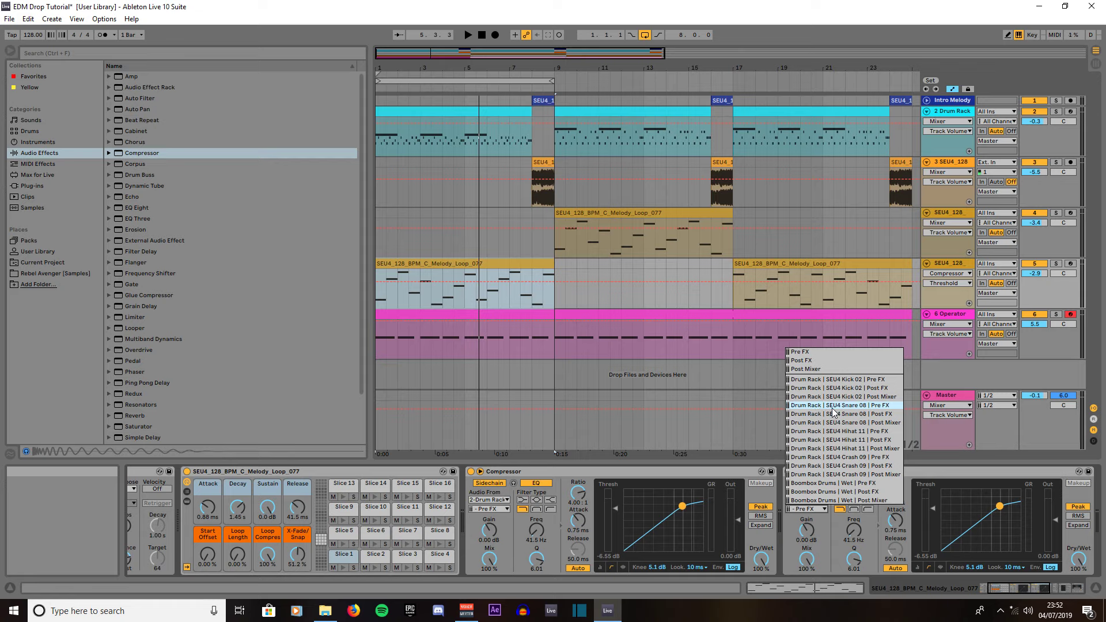
{"action": "left_click", "coordinate": [867, 408]}
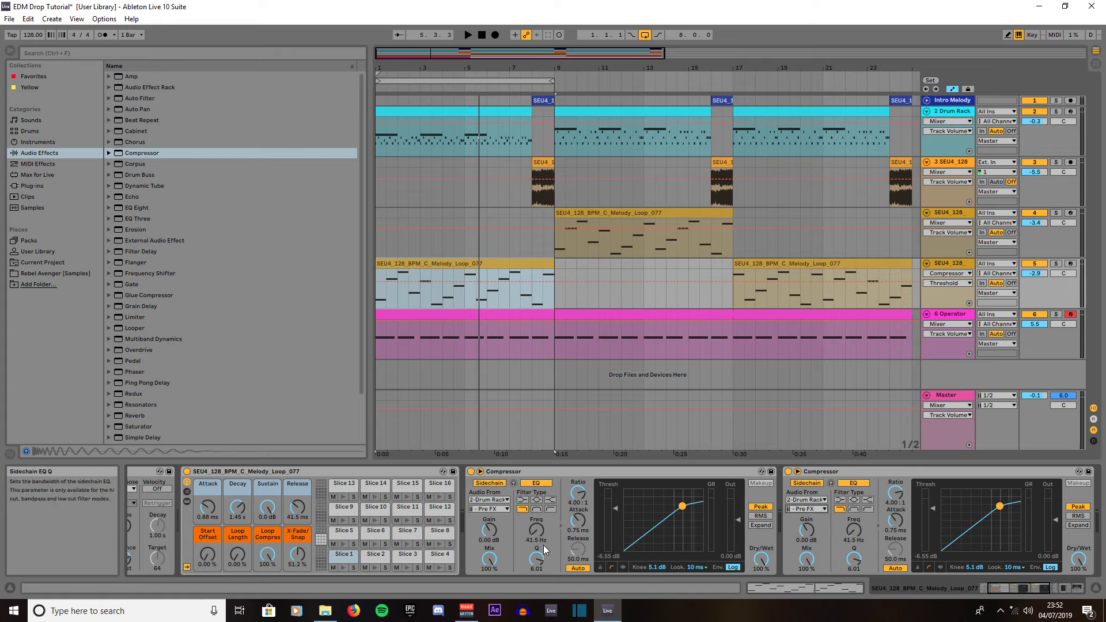
Change the original Compressor's sidechain EQ to a high-pass filter at 125 Hz
{"action": "left_click", "coordinate": [550, 510]}
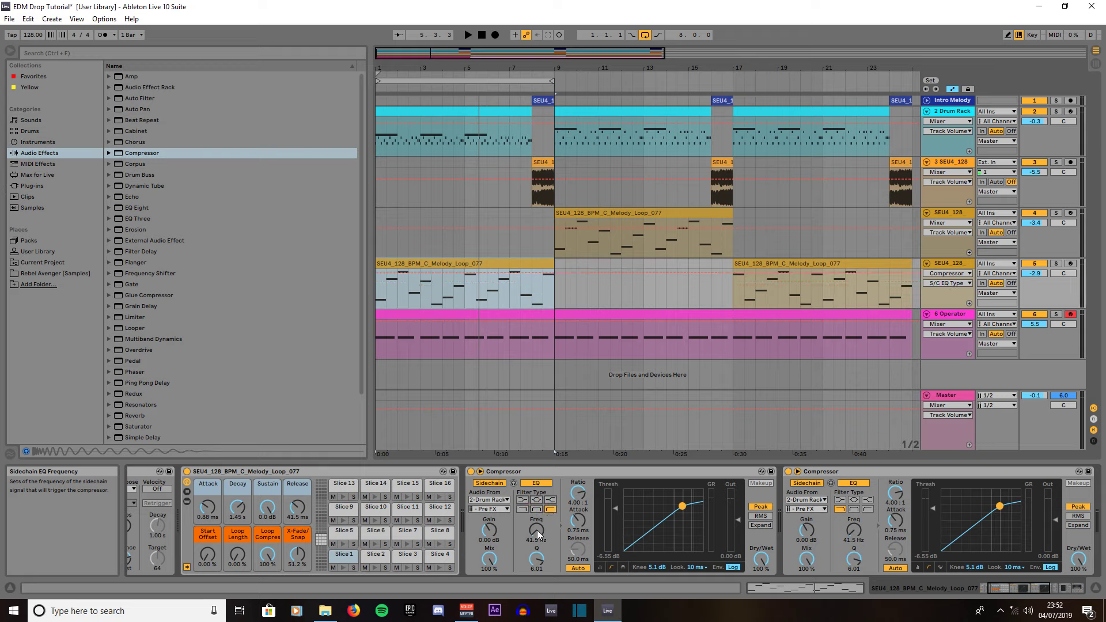
{"action": "left_click", "coordinate": [537, 535]}
{"action": "left_click_drag", "start_coordinate": [538, 535], "coordinate": [537, 530]}
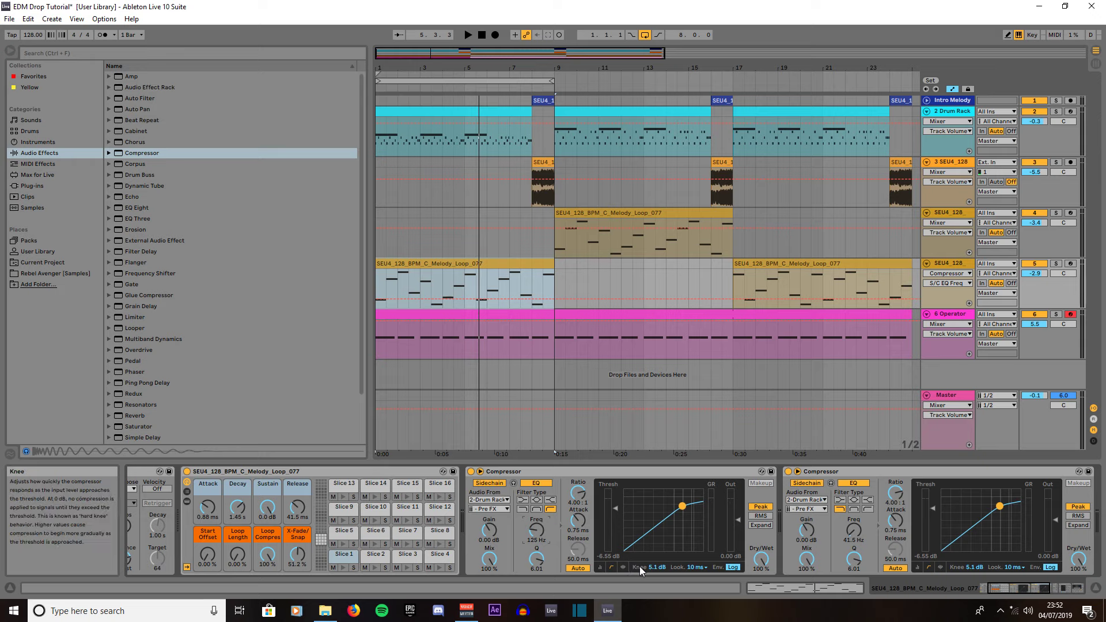
Duplicate the original Compressor, giving the copy a Drum Rack | SEU4 Hihat 11 | Pre FX sidechain tap and a 250 Hz EQ frequency
{"action": "left_click", "coordinate": [618, 473]}
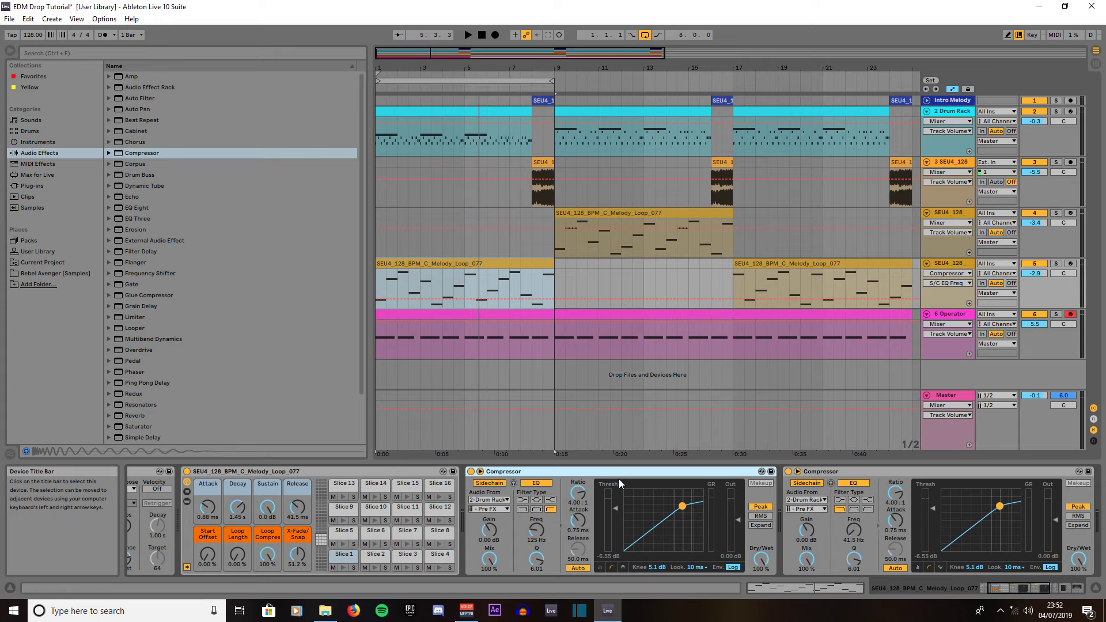
{"action": "key", "text": "ctrl+d"}
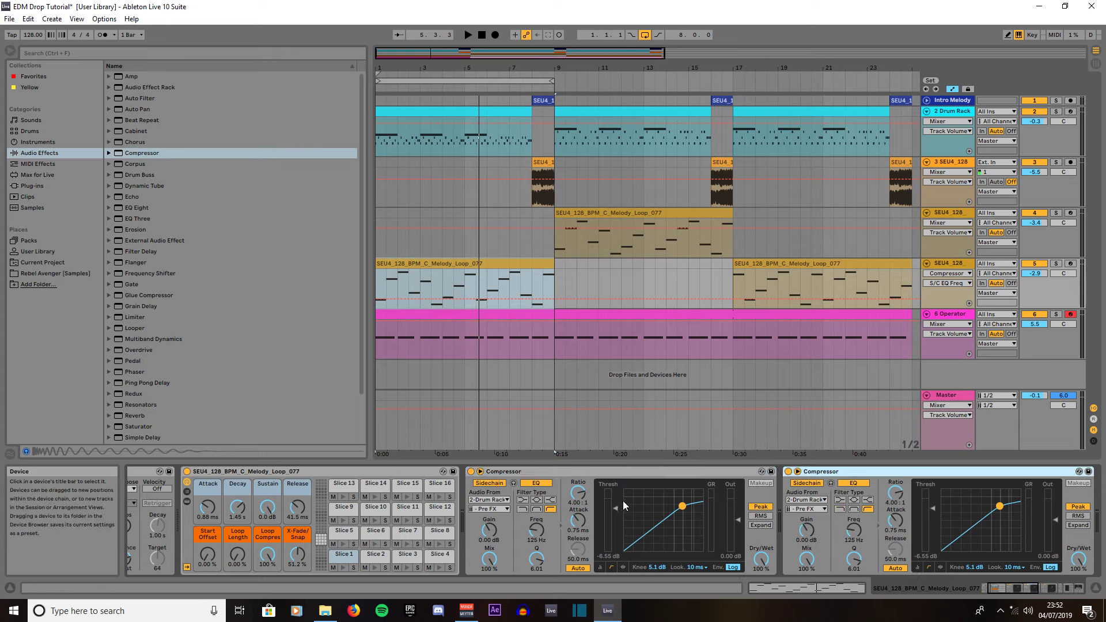
{"action": "left_click", "coordinate": [804, 510]}
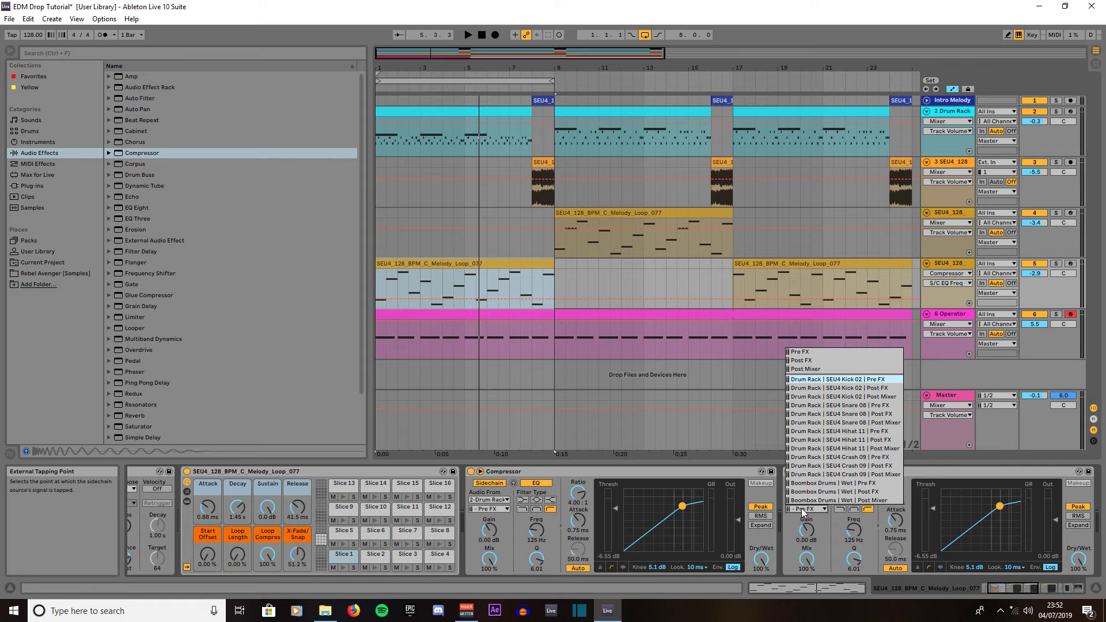
{"action": "left_click", "coordinate": [819, 432]}
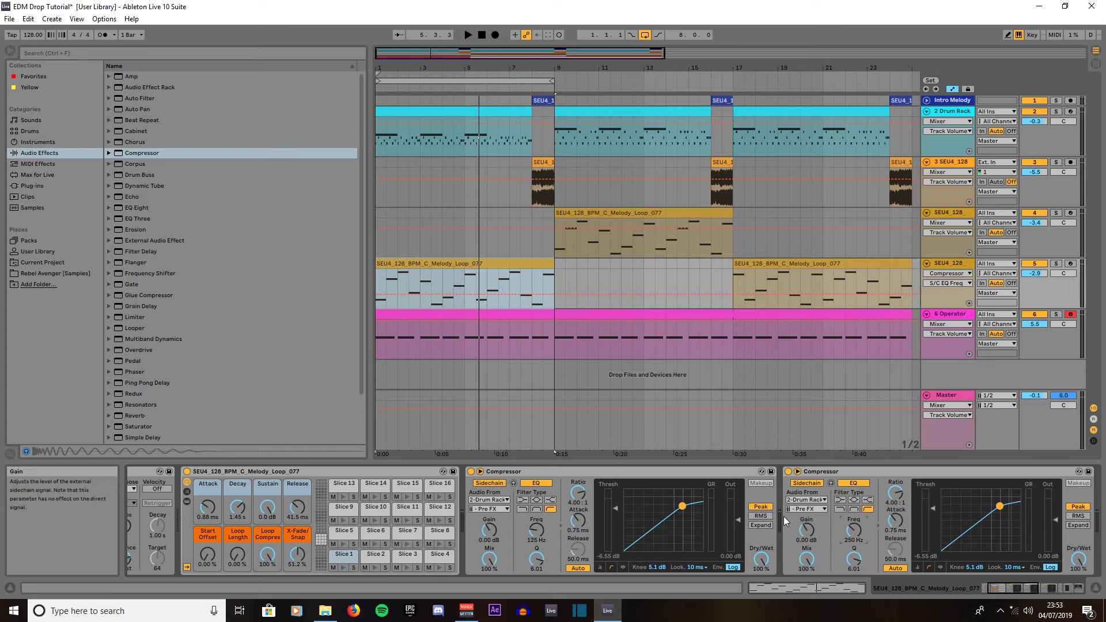
{"action": "left_click", "coordinate": [820, 474]}
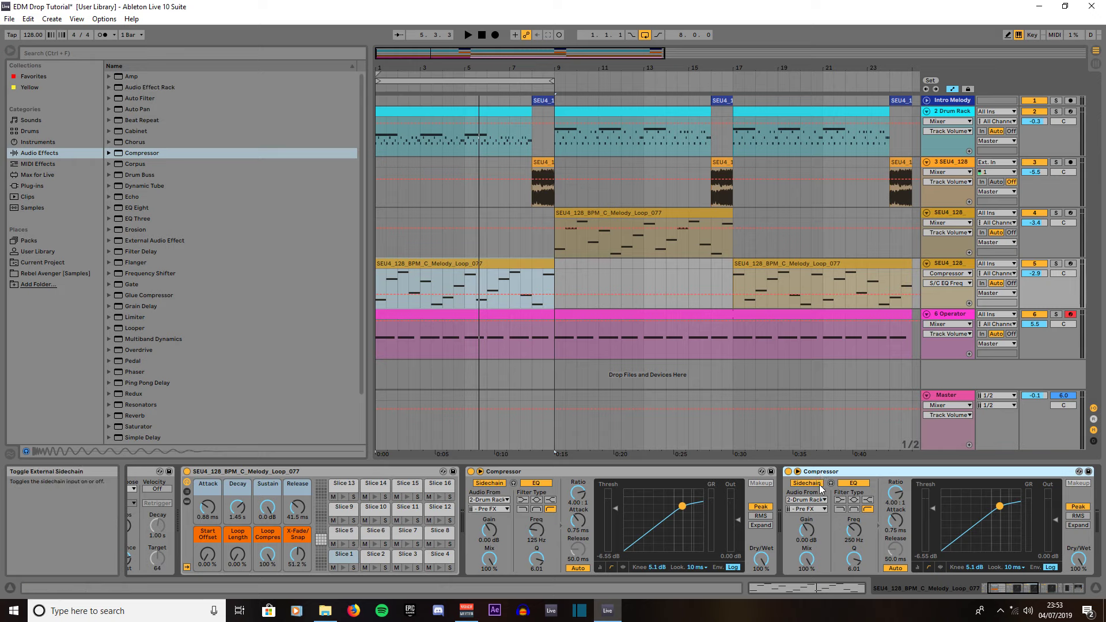
Duplicate the selected Compressor, and give the chain's first Compressor a Drum Rack | SEU4 Crash 09 | Pre FX sidechain tap and a 255 Hz EQ frequency
{"action": "key", "text": "ctrl+d"}
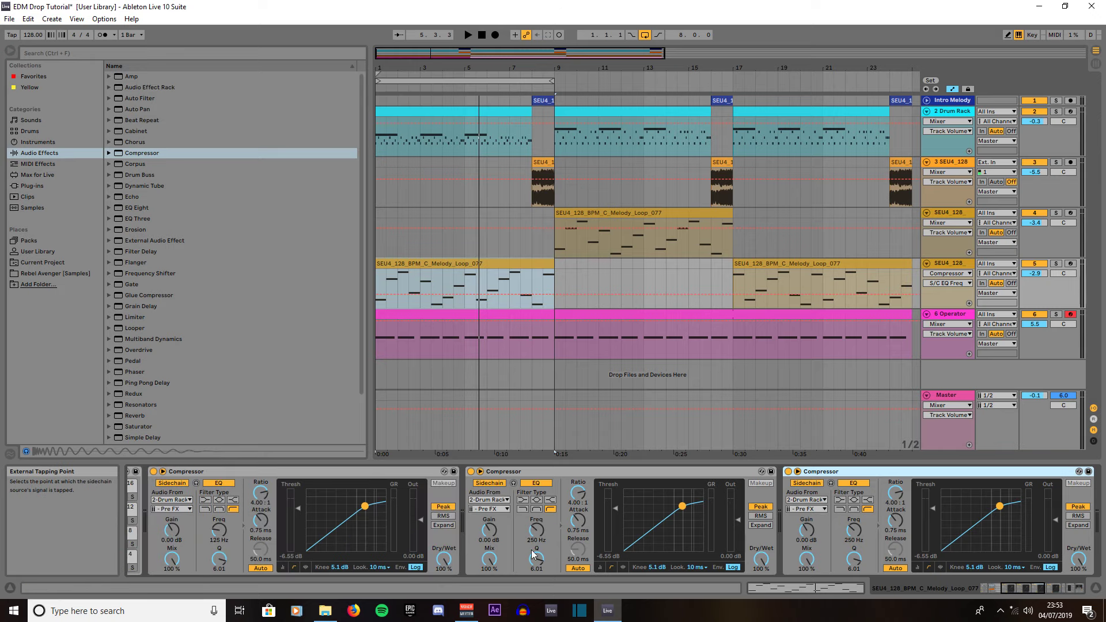
{"action": "left_click", "coordinate": [228, 474]}
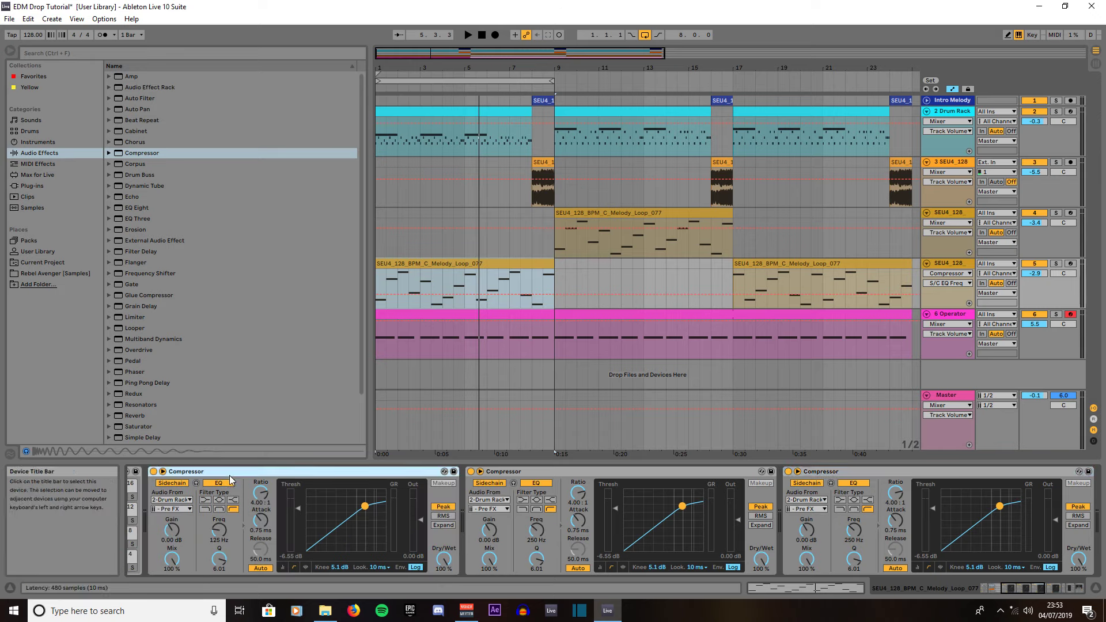
{"action": "left_click", "coordinate": [173, 509]}
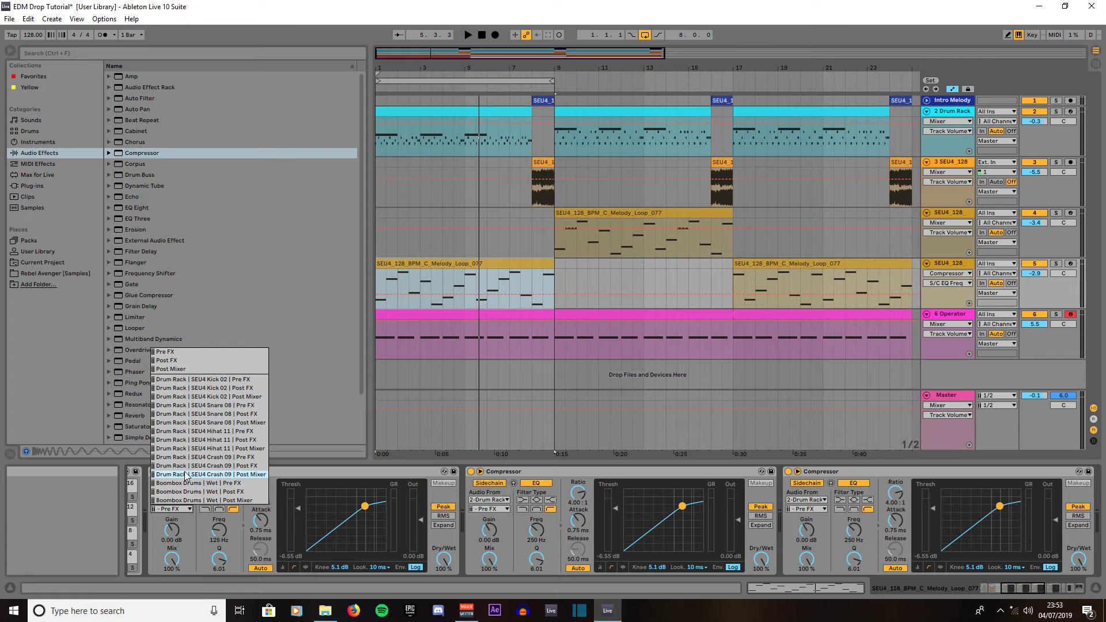
{"action": "left_click", "coordinate": [189, 455]}
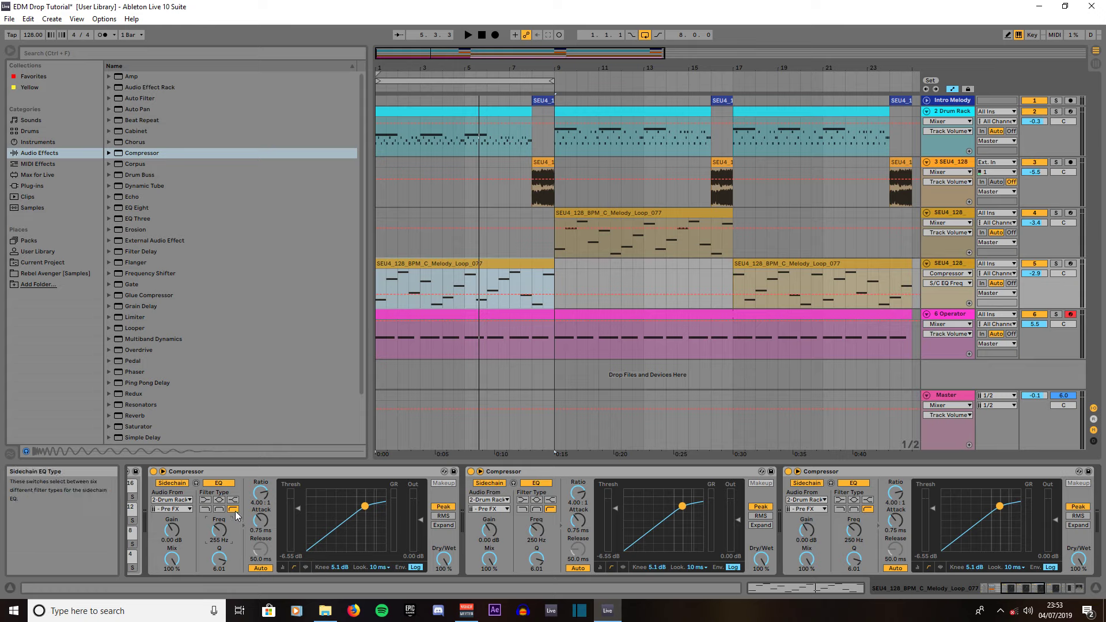
Group the four sidechain Compressors into an Audio Effect Rack and fold the rack
{"action": "left_click", "coordinate": [229, 474]}
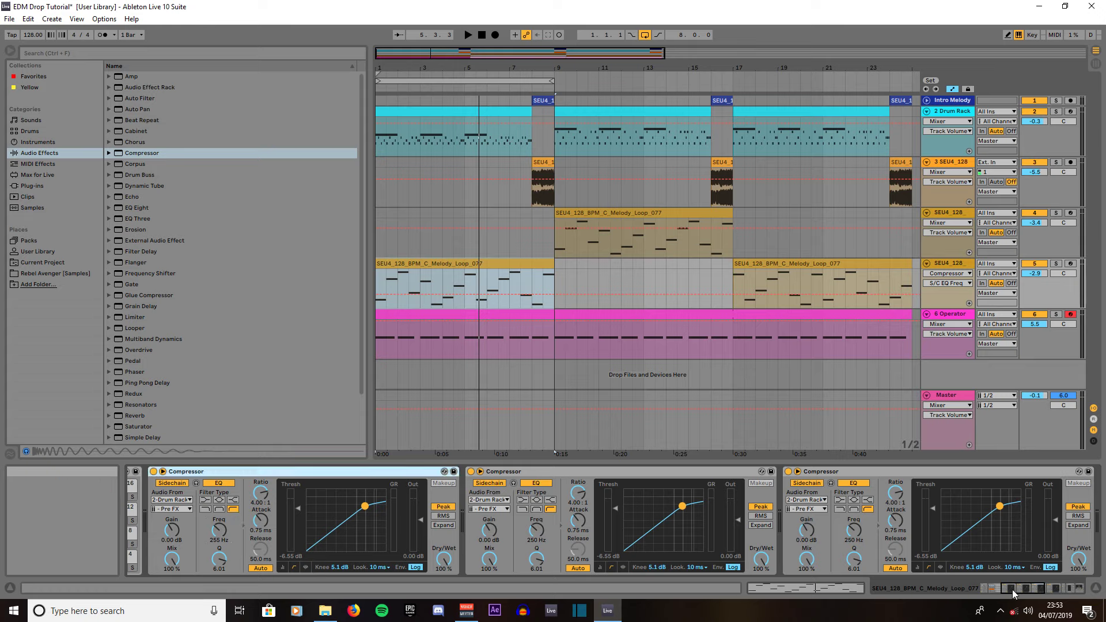
{"action": "left_click_drag", "start_coordinate": [1015, 593], "coordinate": [1040, 593]}
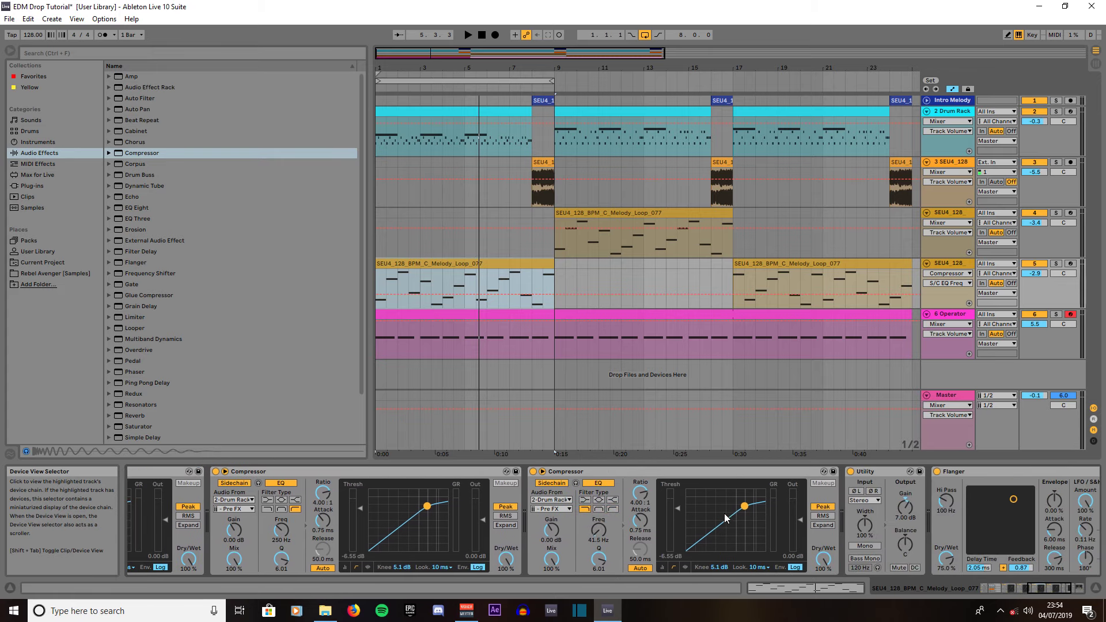
{"action": "left_click", "coordinate": [682, 476], "text": "shift"}
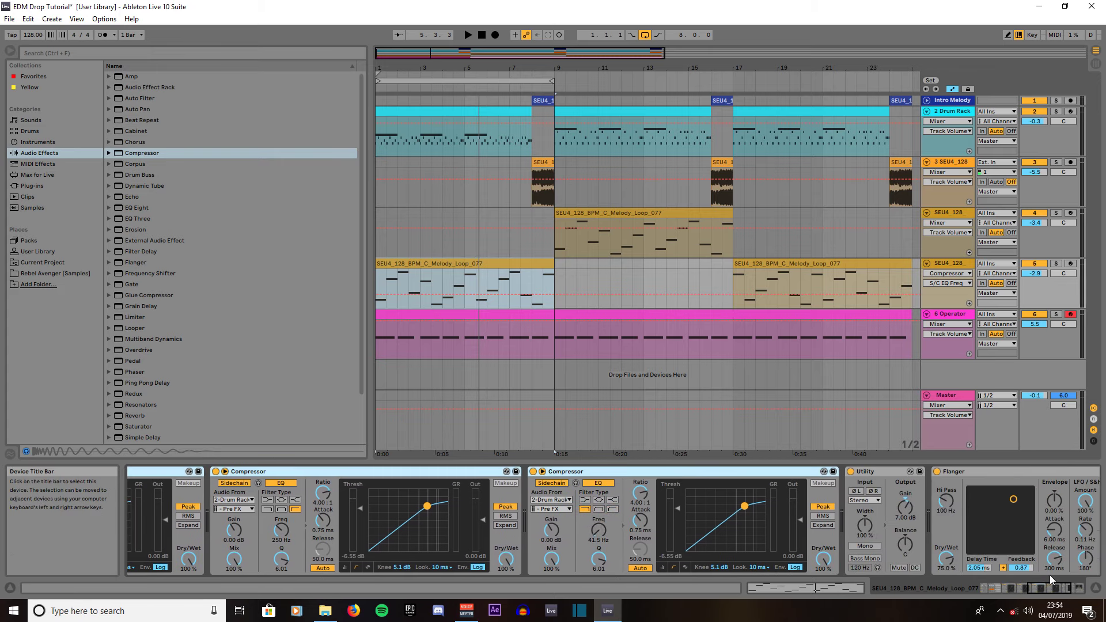
{"action": "left_click_drag", "start_coordinate": [1045, 593], "coordinate": [1012, 590]}
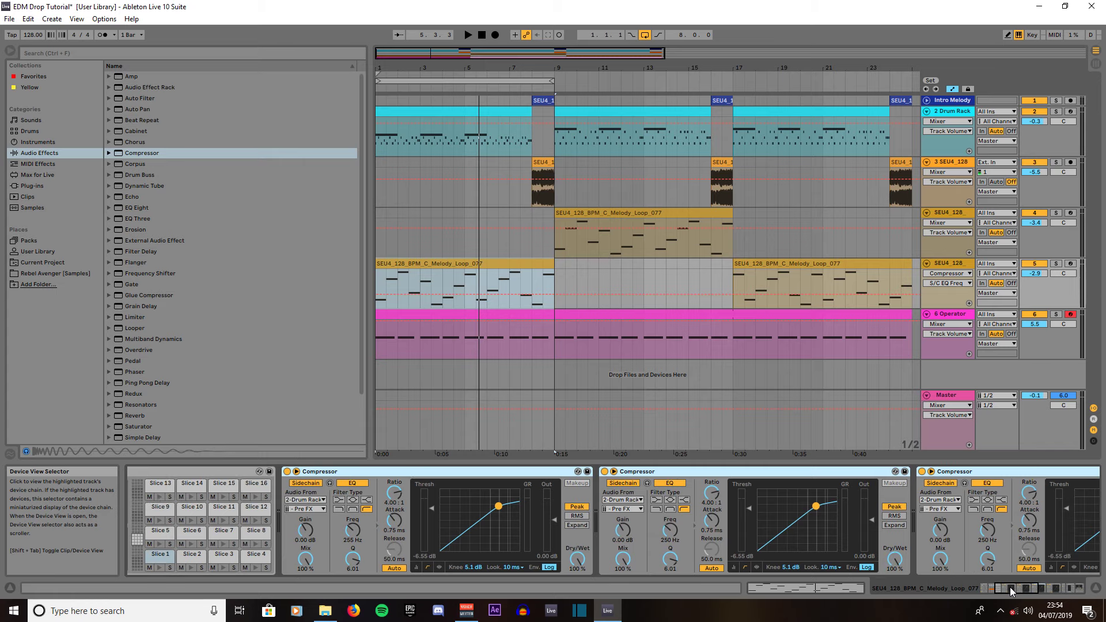
{"action": "key", "text": "ctrl+g"}
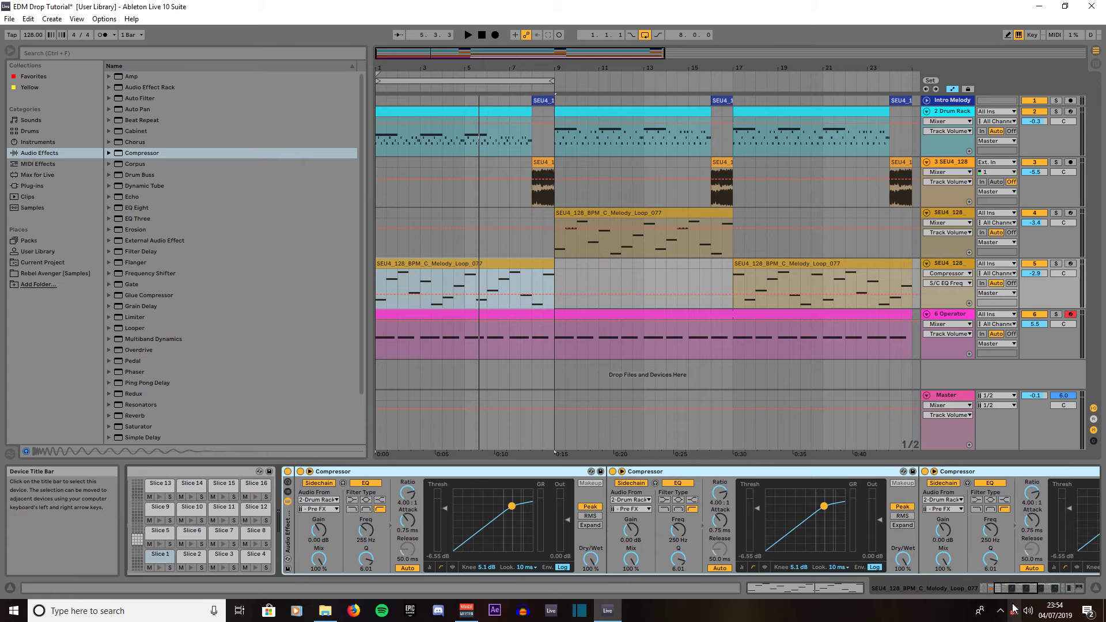
{"action": "double_click", "coordinate": [290, 529]}
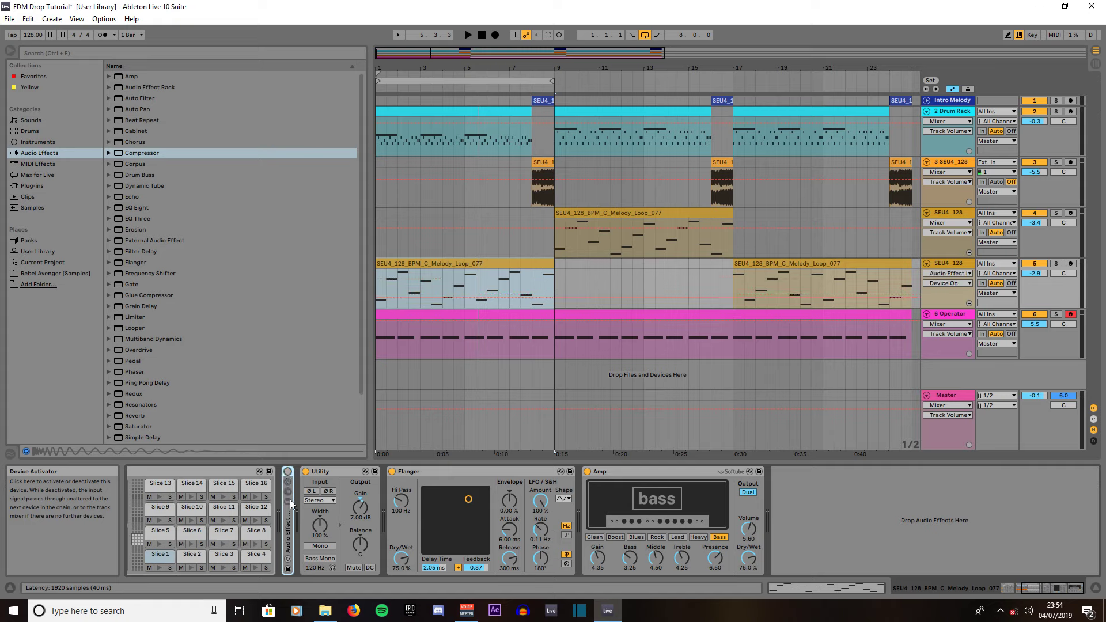
Play the loop, comparing the sound with the Audio Effect Rack bypassed and active, and set track 3's volume to -9.0 dB
{"action": "key", "text": "space"}
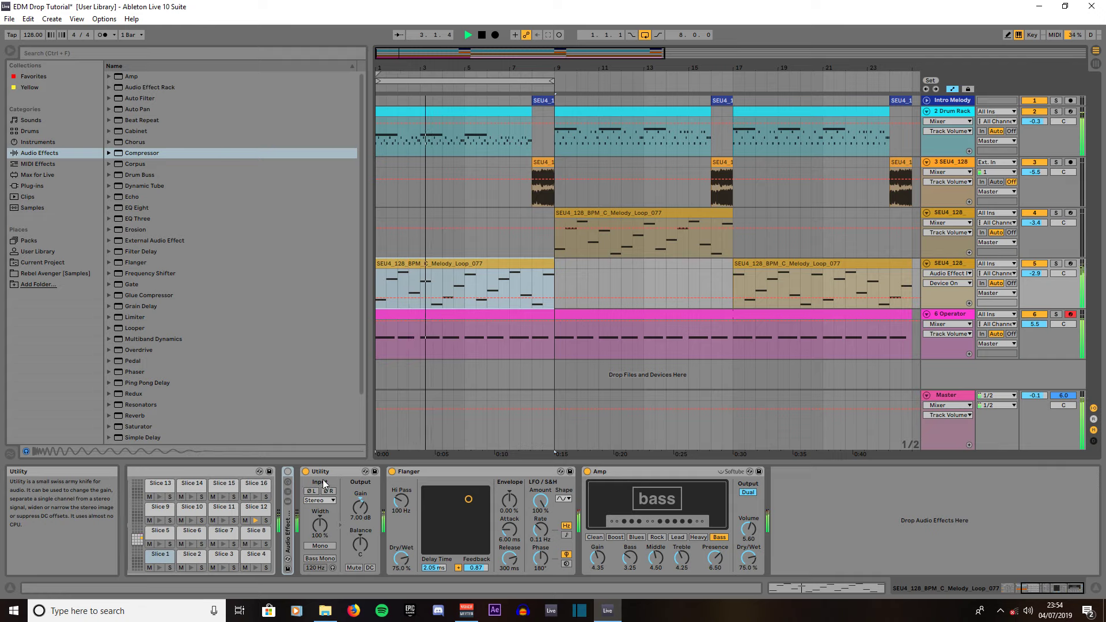
{"action": "left_click", "coordinate": [289, 472]}
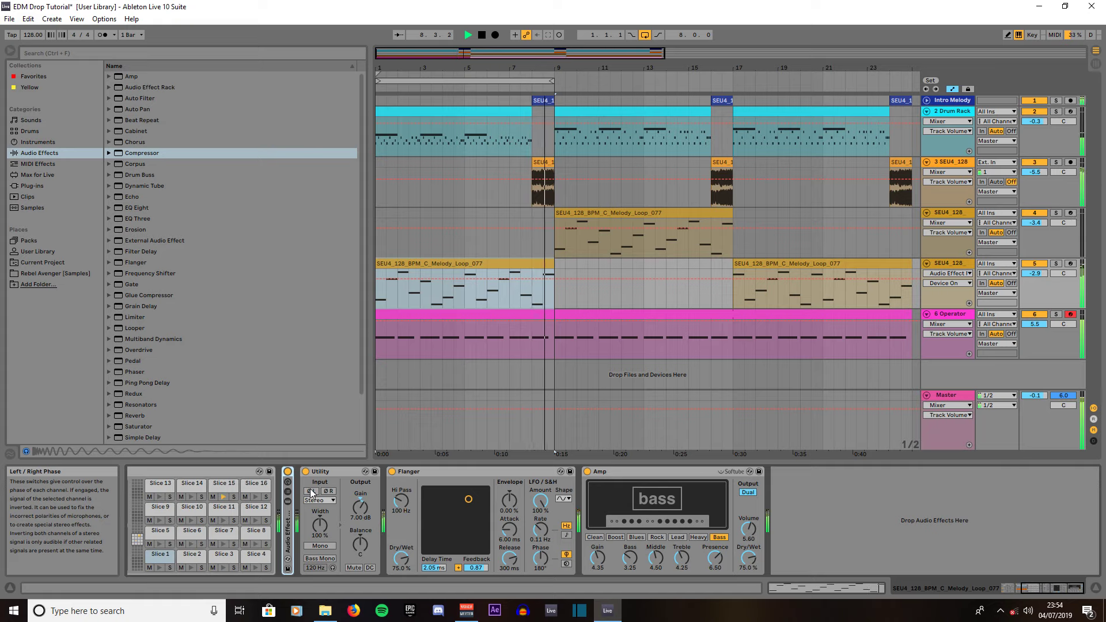
{"action": "left_click_drag", "start_coordinate": [1035, 172], "coordinate": [1035, 188]}
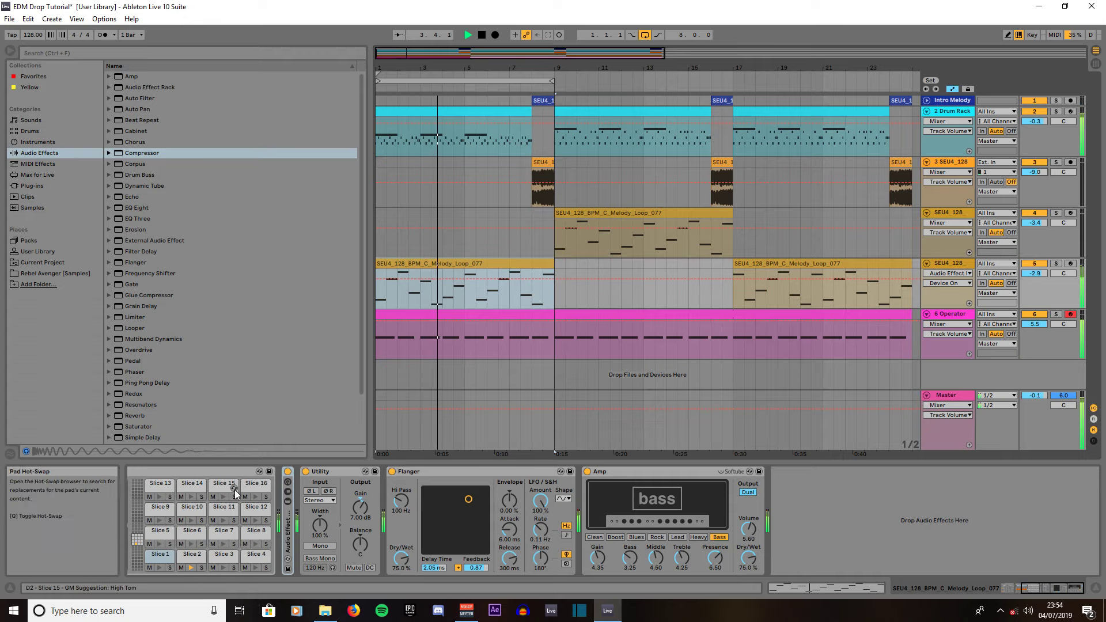
{"action": "left_click", "coordinate": [288, 472]}
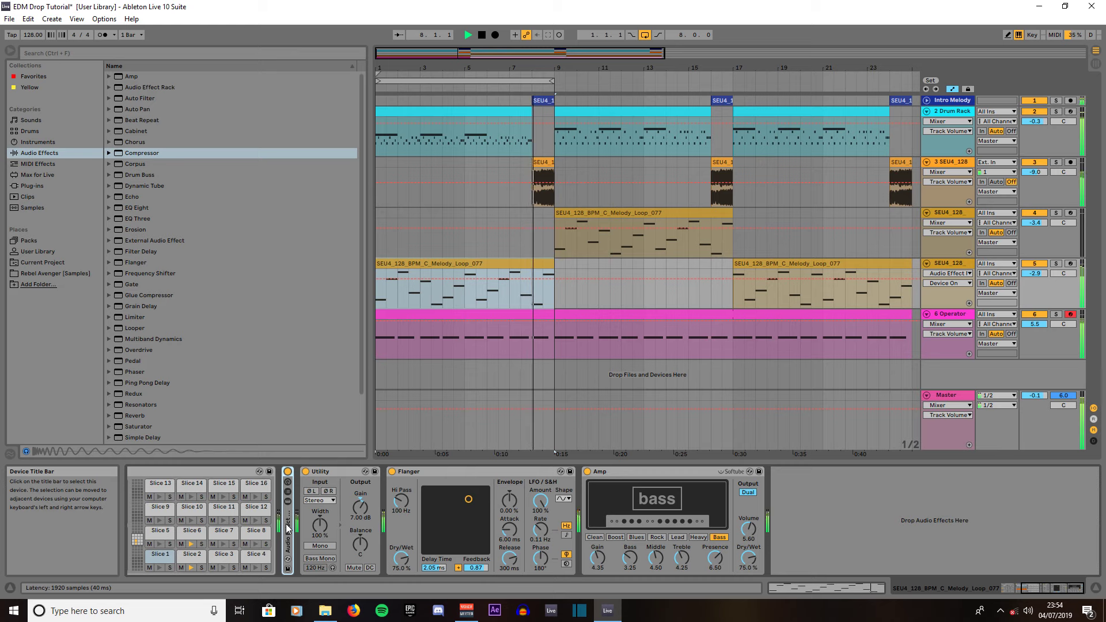
Unfold the rack's devices and set the thresholds of its first three Compressors to -10.0 dB and the fourth to -10.1 dB
{"action": "left_click", "coordinate": [287, 501]}
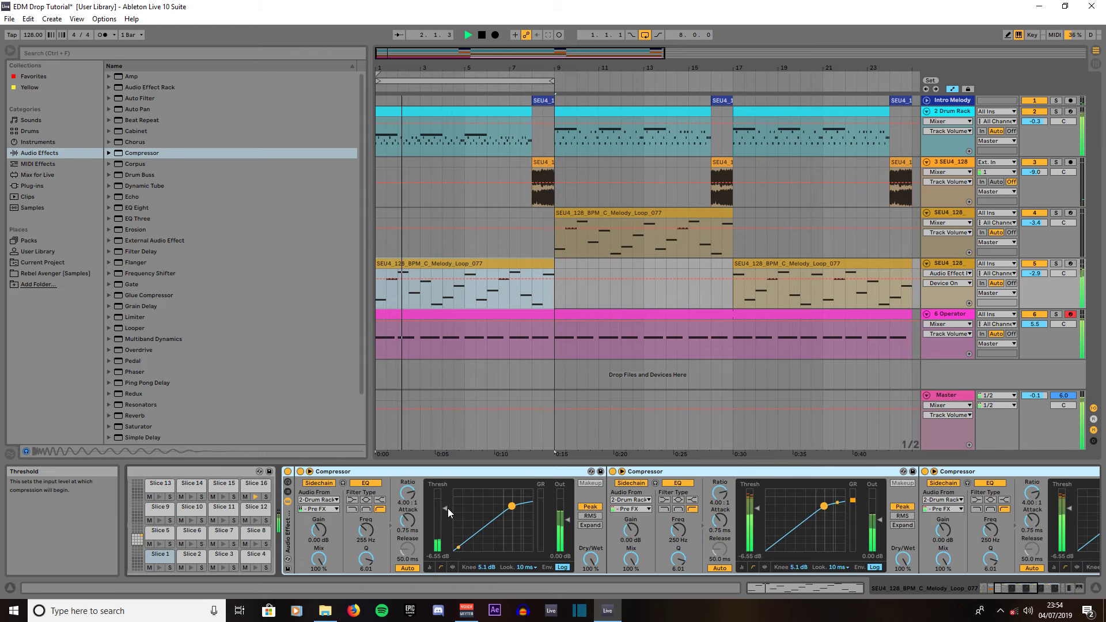
{"action": "left_click_drag", "start_coordinate": [448, 510], "coordinate": [445, 515]}
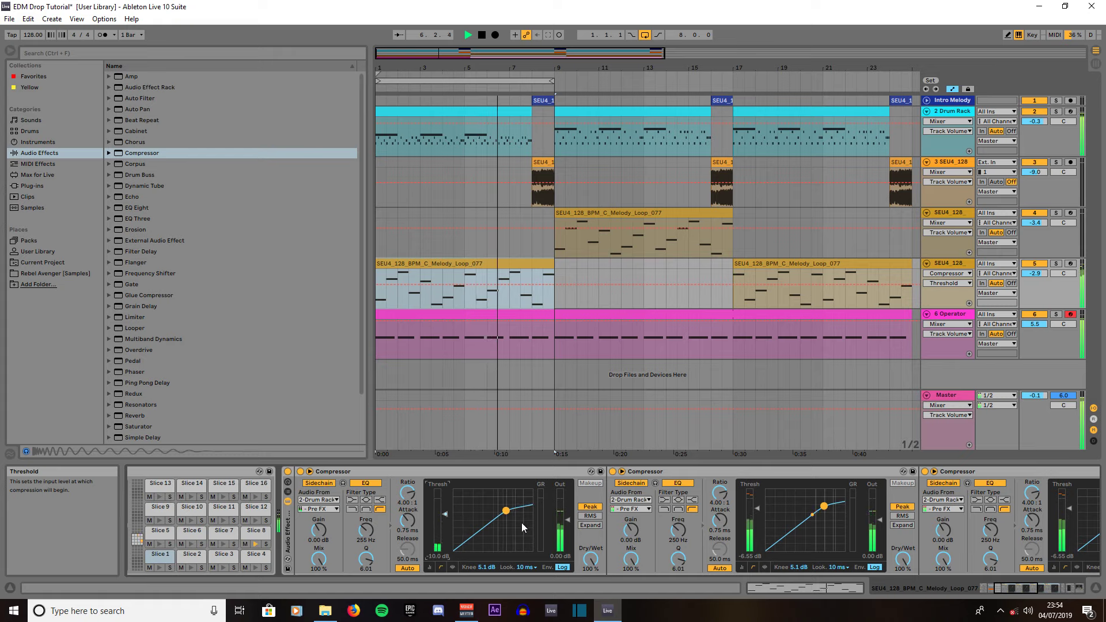
{"action": "left_click_drag", "start_coordinate": [758, 507], "coordinate": [758, 516]}
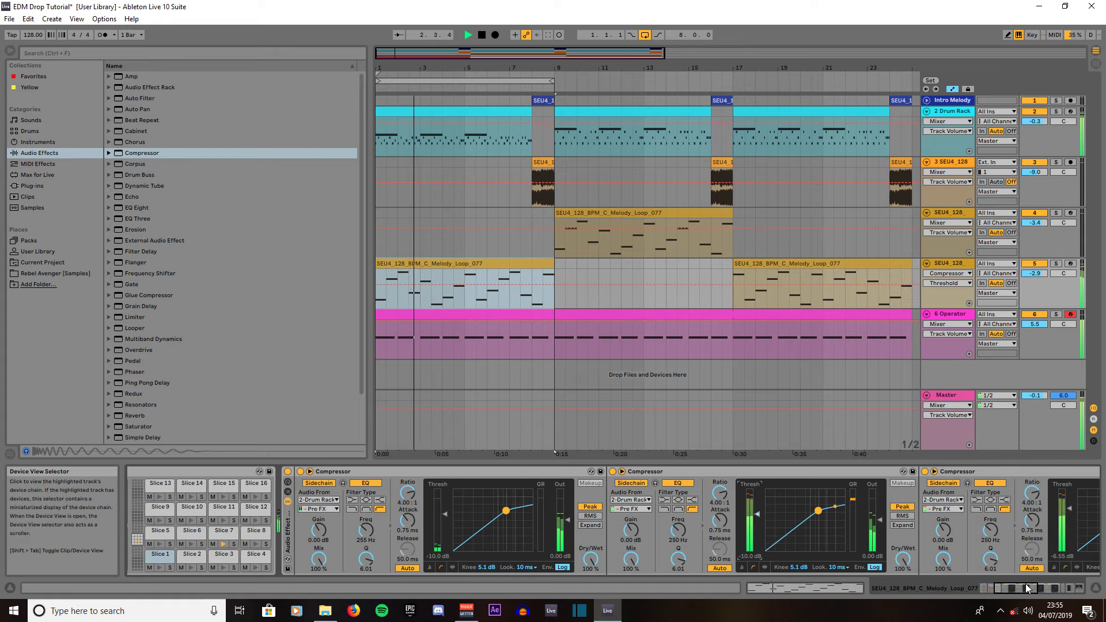
{"action": "left_click_drag", "start_coordinate": [1028, 587], "coordinate": [1043, 589]}
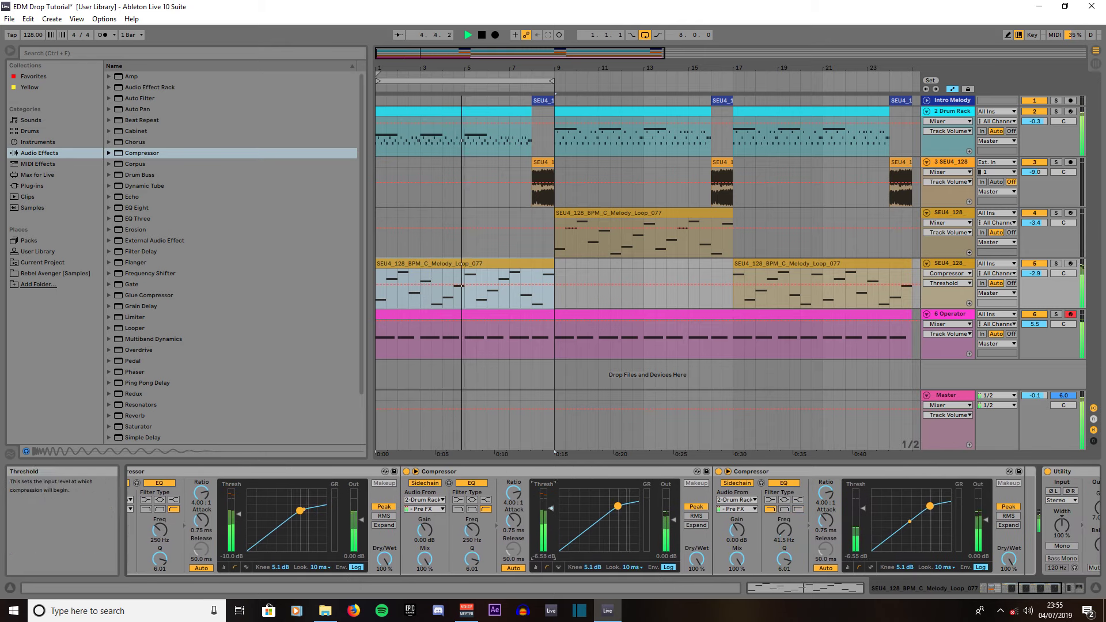
{"action": "left_click_drag", "start_coordinate": [550, 507], "coordinate": [549, 518]}
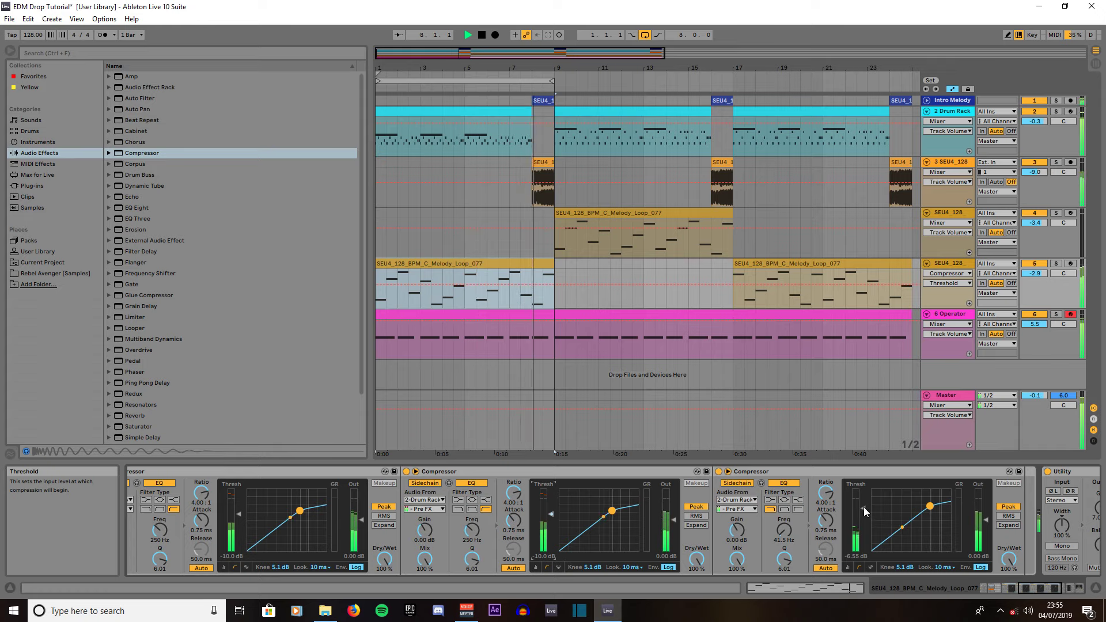
{"action": "left_click_drag", "start_coordinate": [863, 507], "coordinate": [863, 518]}
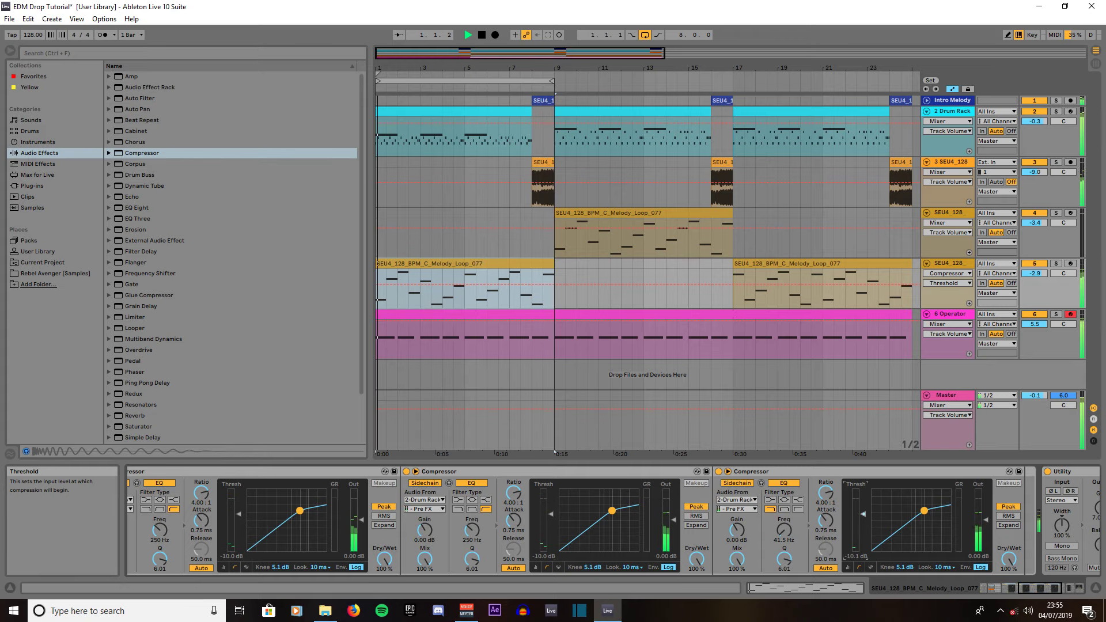
Bypass and reactivate the Audio Effect Rack during playback to compare the melody with and without the sidechain compression
{"action": "left_click_drag", "start_coordinate": [1040, 588], "coordinate": [1062, 589]}
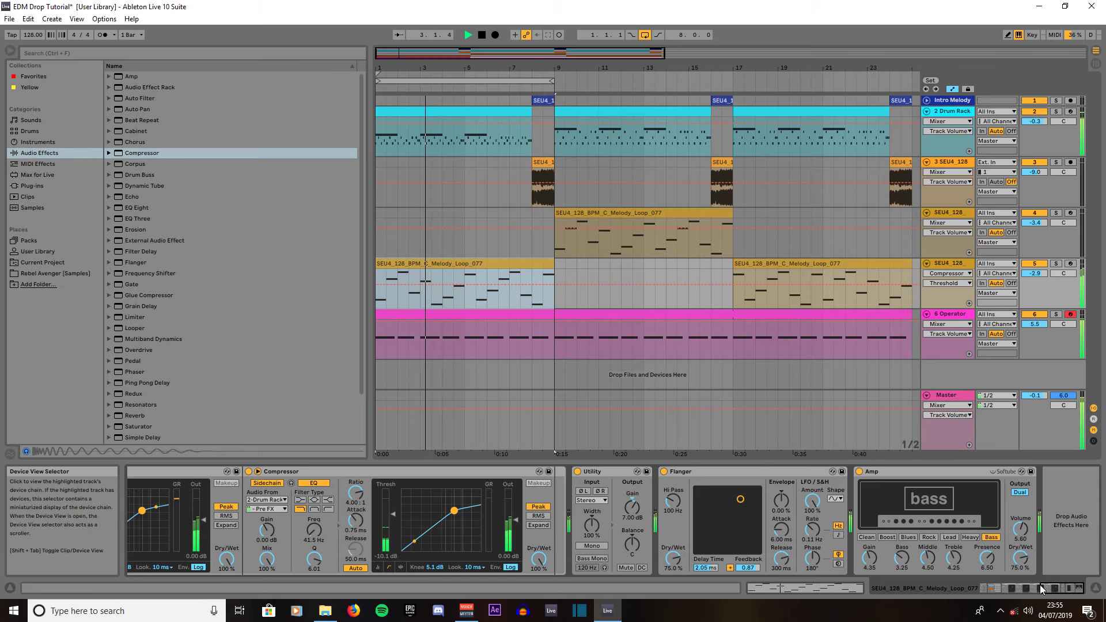
{"action": "left_click_drag", "start_coordinate": [1039, 588], "coordinate": [989, 588]}
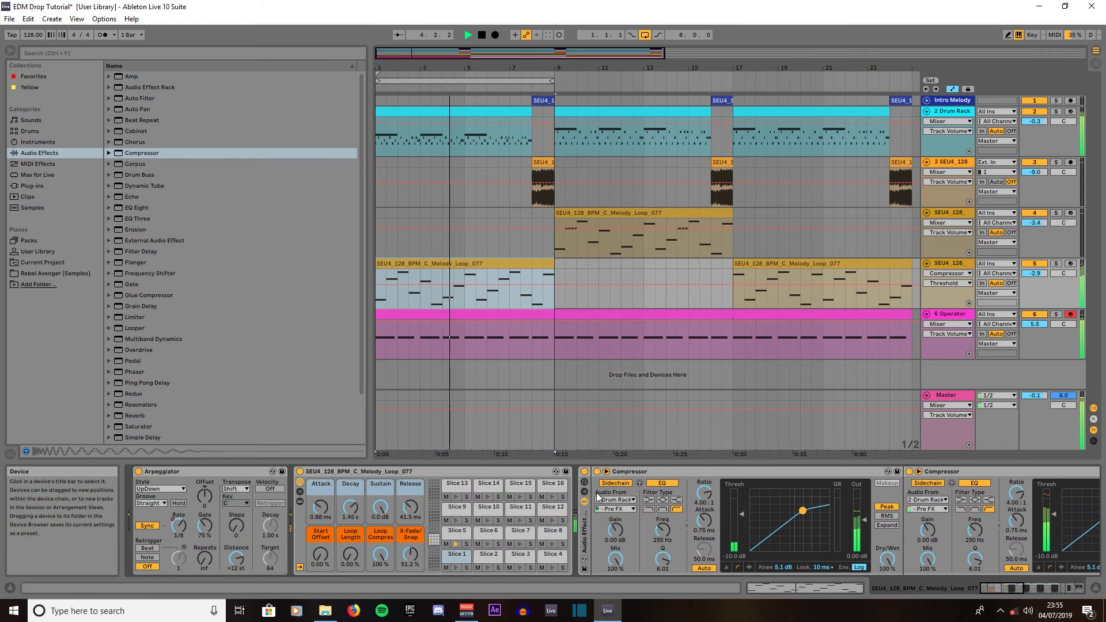
{"action": "left_click", "coordinate": [585, 472]}
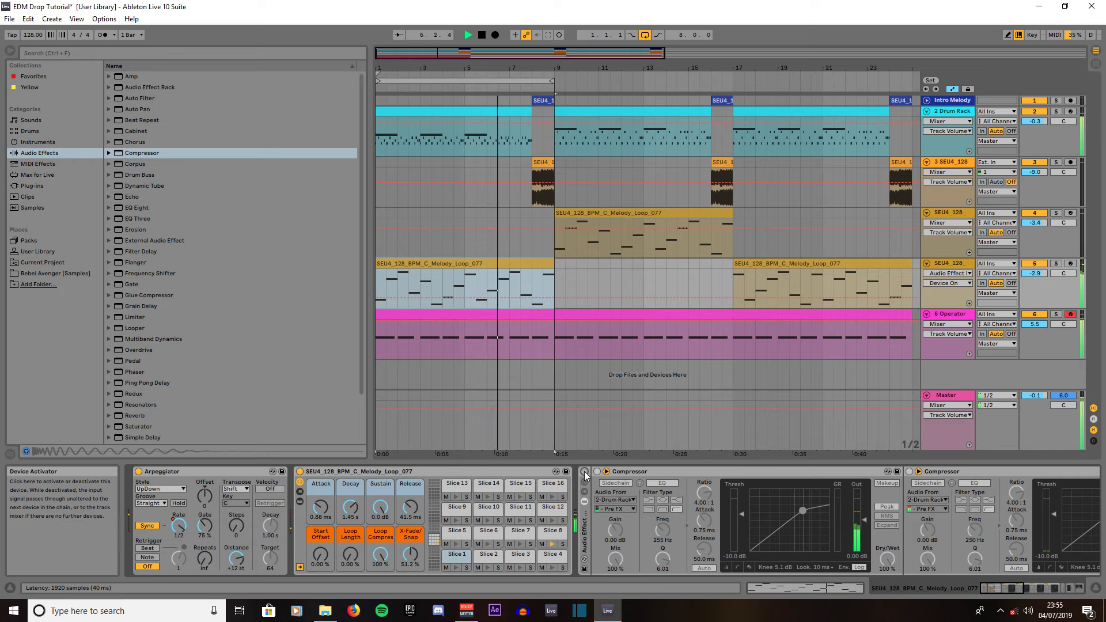
{"action": "left_click", "coordinate": [585, 472]}
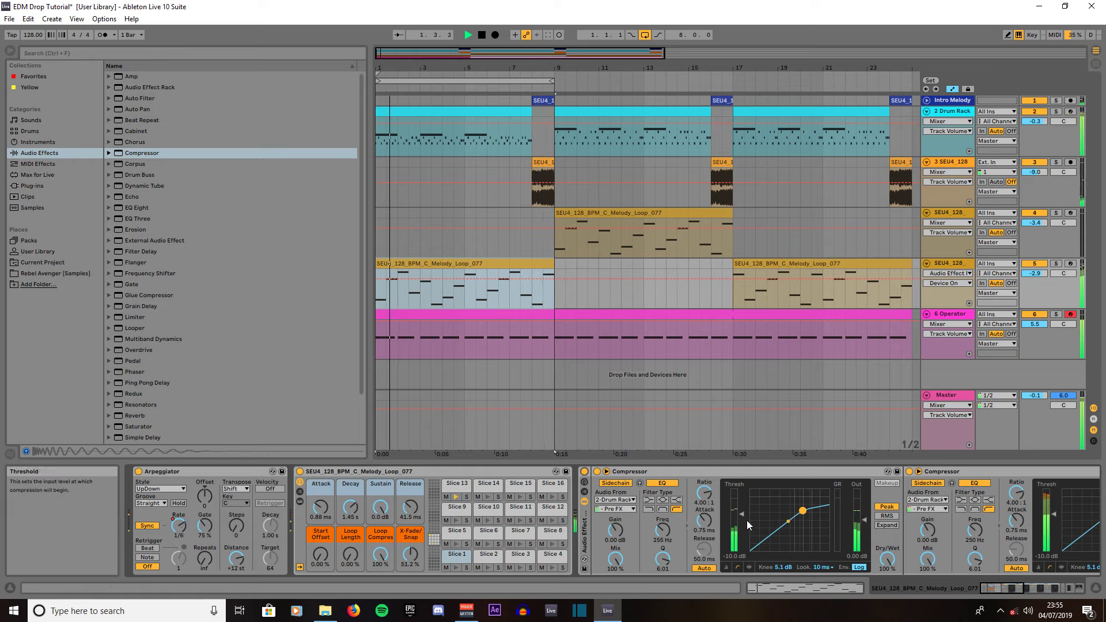
Set the thresholds of all four Compressors in the rack to -20.5 dB
{"action": "left_click_drag", "start_coordinate": [747, 520], "coordinate": [747, 536]}
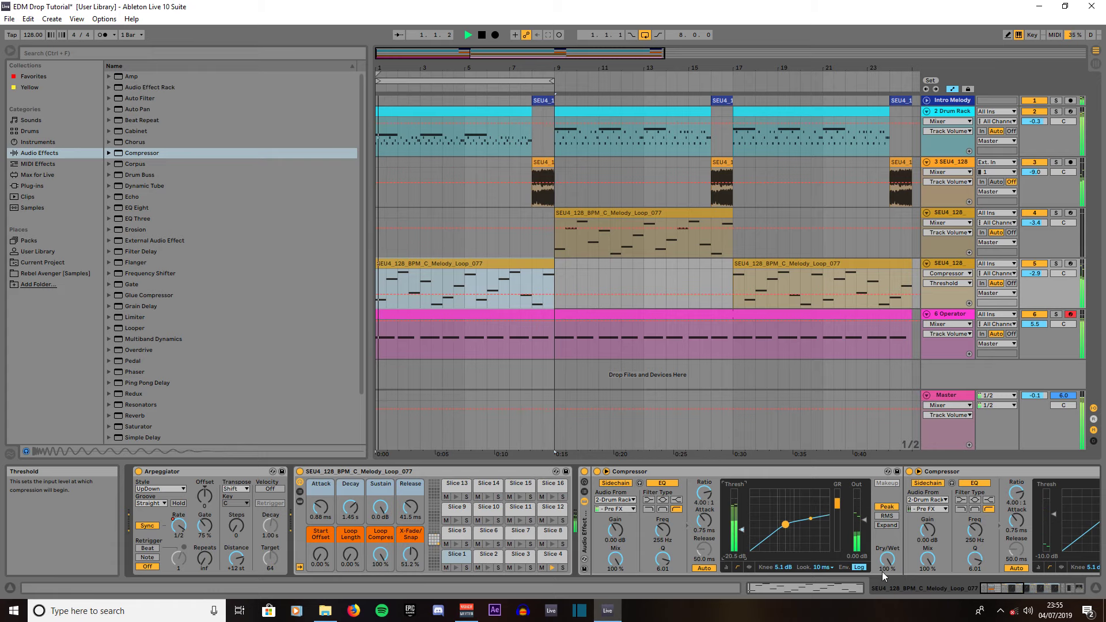
{"action": "left_click_drag", "start_coordinate": [995, 587], "coordinate": [1019, 587]}
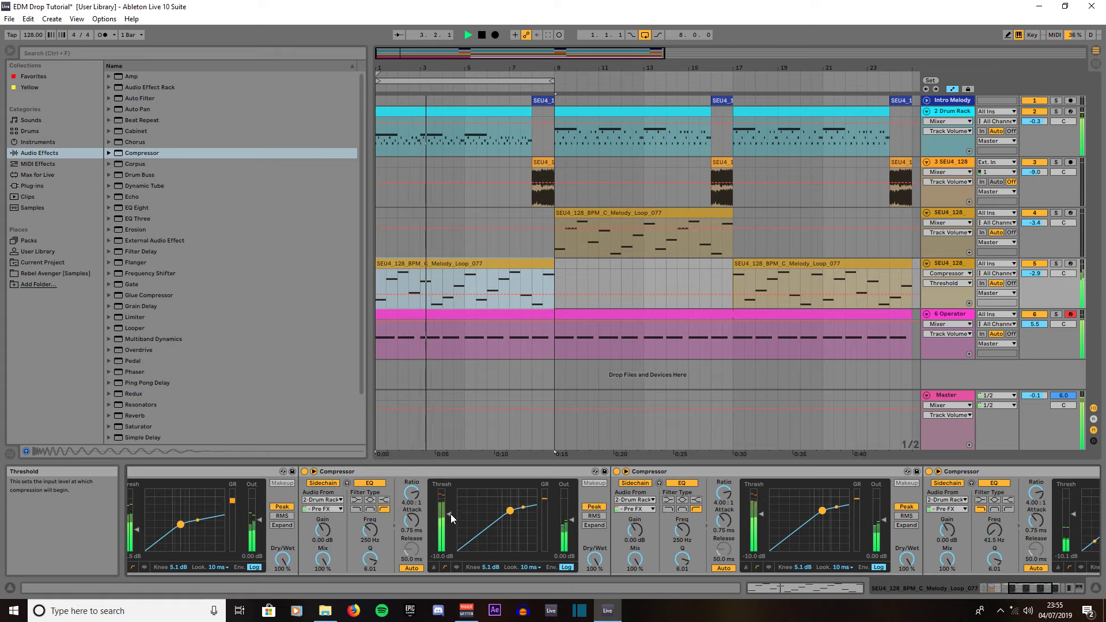
{"action": "left_click_drag", "start_coordinate": [451, 514], "coordinate": [451, 530]}
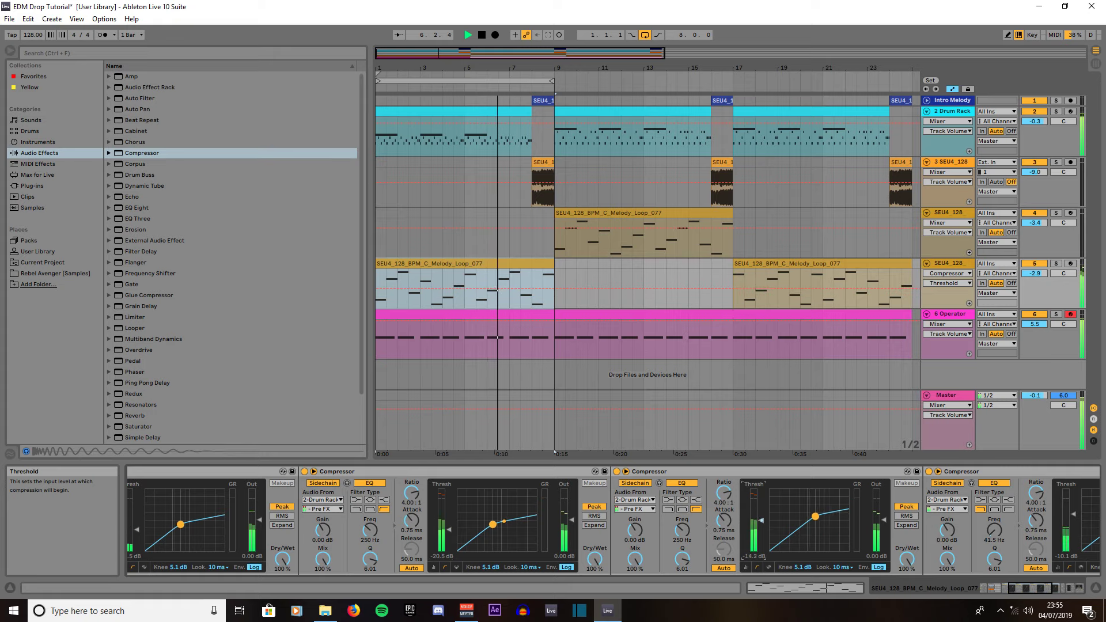
{"action": "left_click_drag", "start_coordinate": [761, 514], "coordinate": [760, 530]}
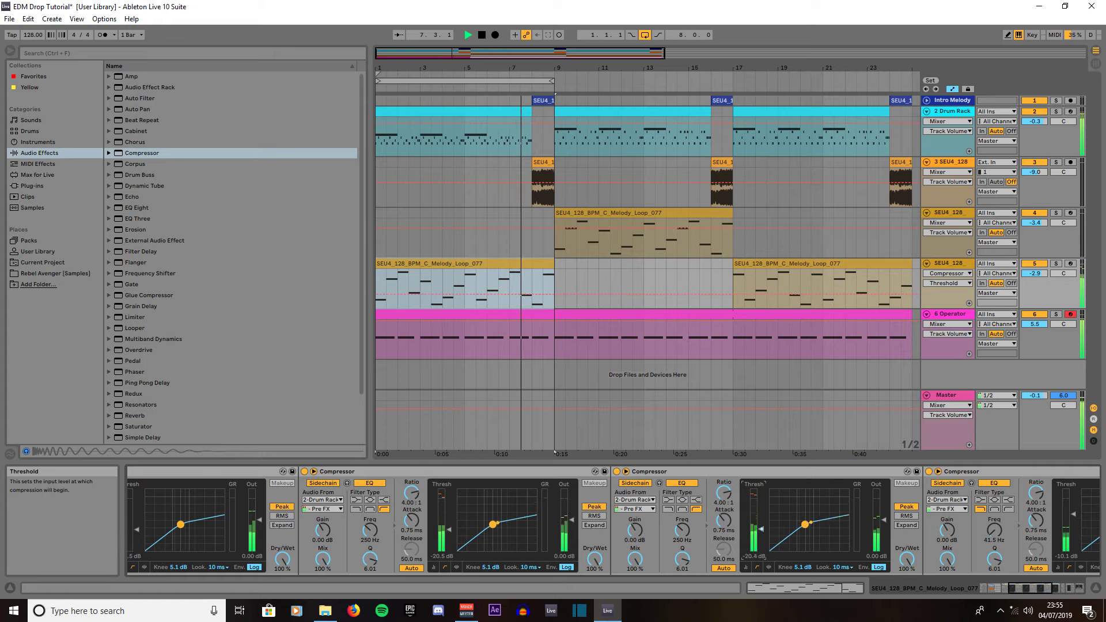
{"action": "left_click", "coordinate": [1039, 588]}
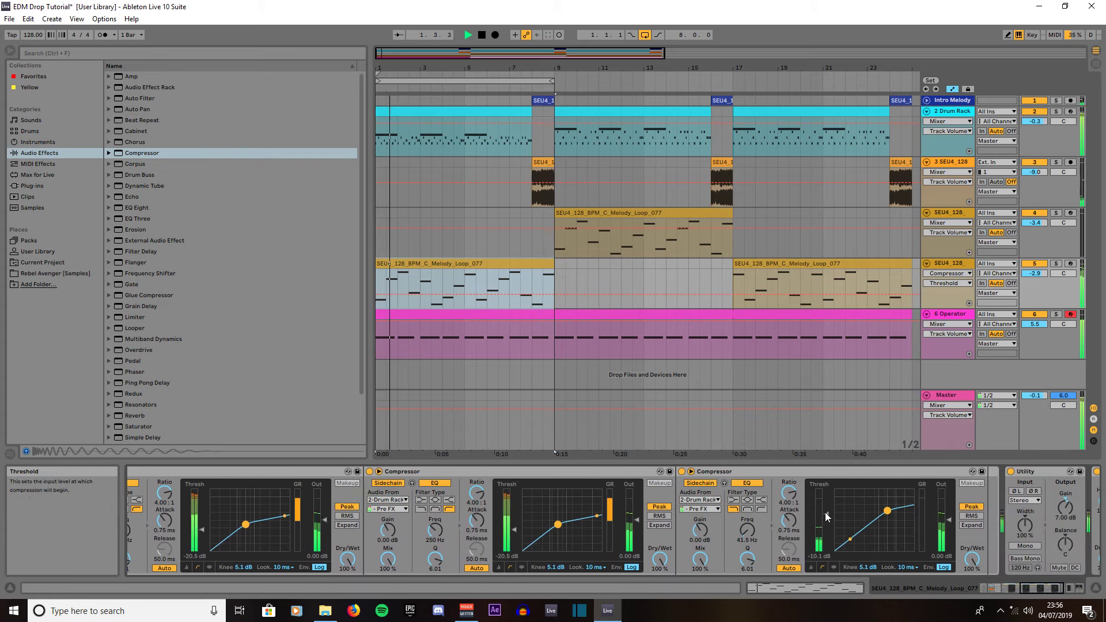
{"action": "left_click_drag", "start_coordinate": [826, 513], "coordinate": [825, 529]}
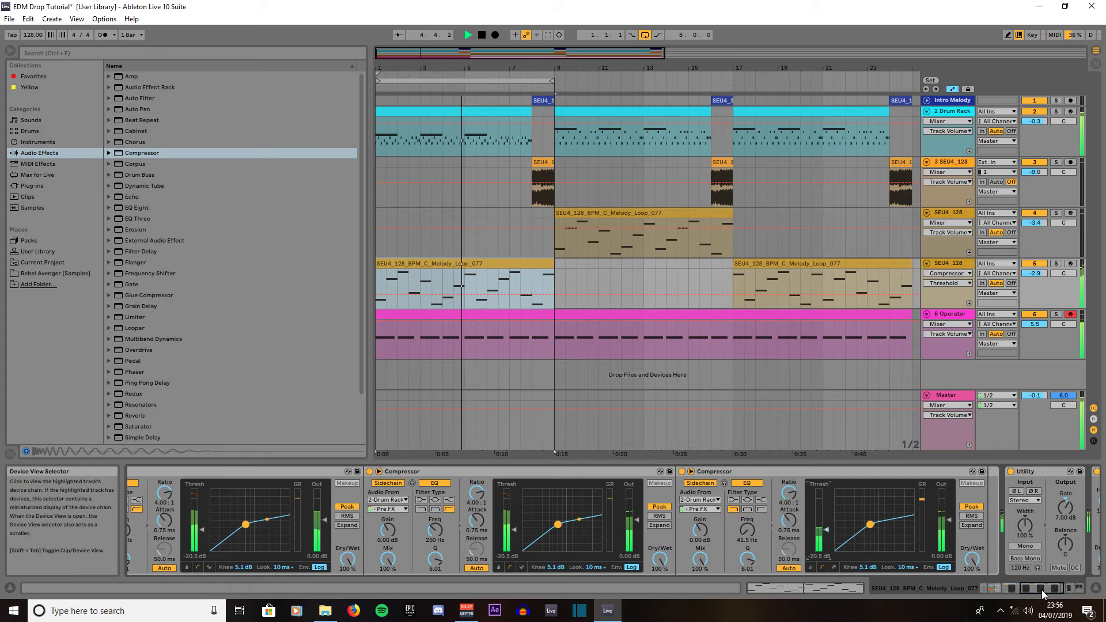
Switch the rack off and on again during playback to hear the effect of the -20.5 dB thresholds
{"action": "left_click_drag", "start_coordinate": [1042, 590], "coordinate": [990, 581]}
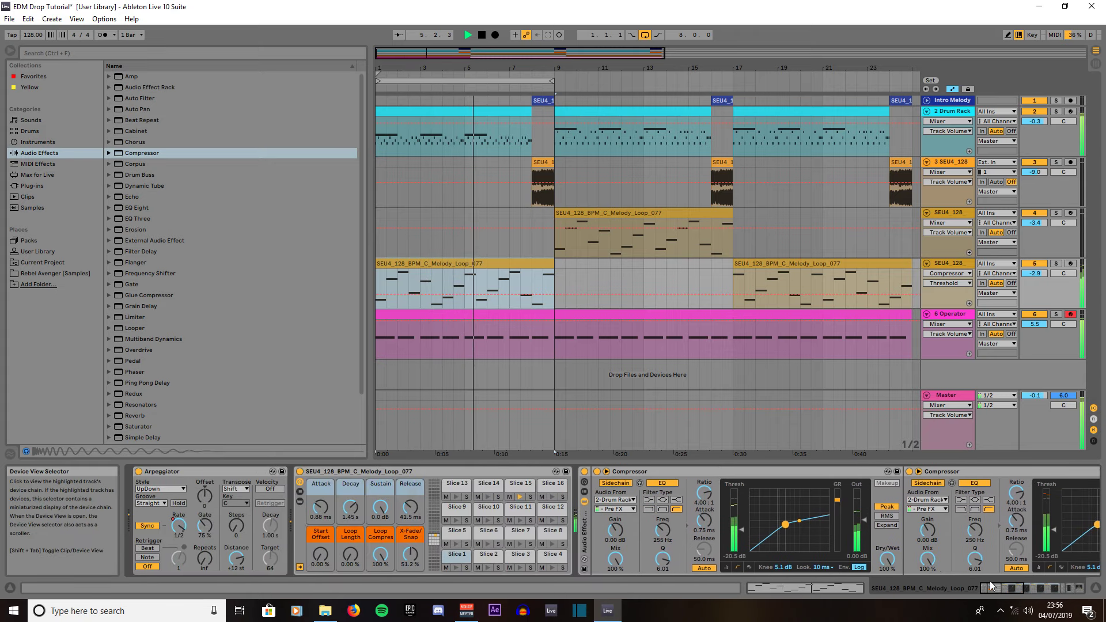
{"action": "left_click", "coordinate": [585, 472]}
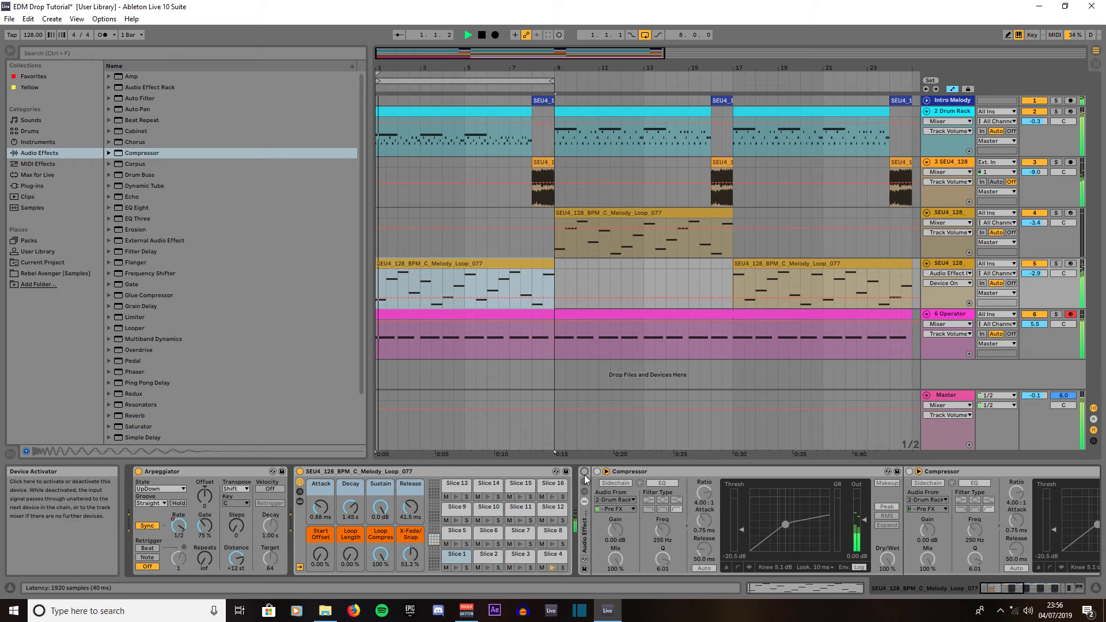
{"action": "left_click", "coordinate": [585, 474]}
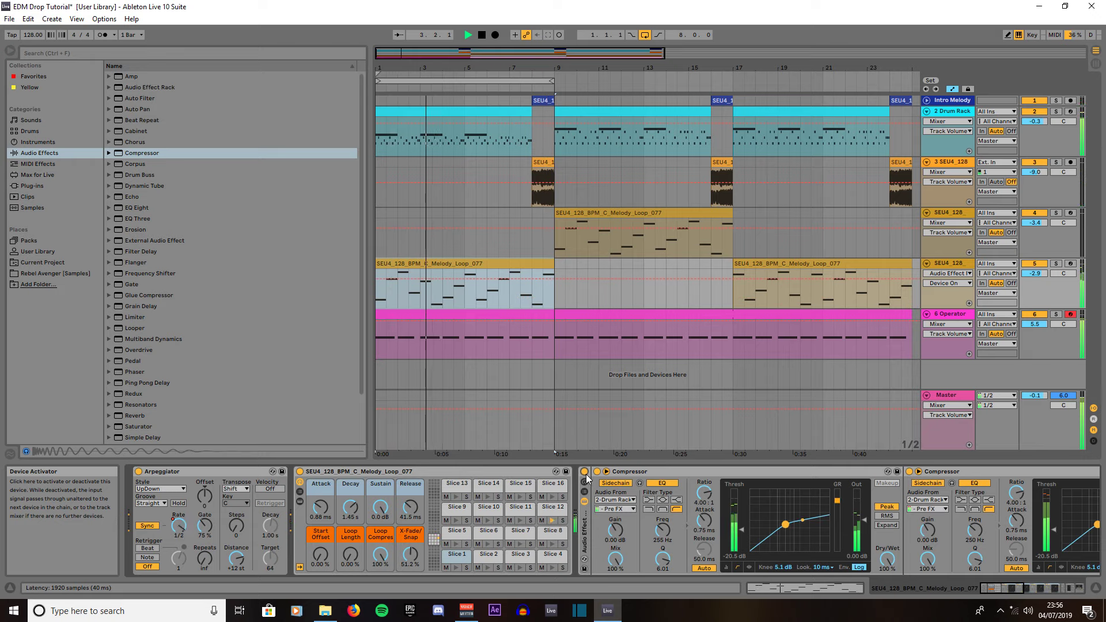
Move the rack's first Compressor from track 5 onto melody track 4
{"action": "left_click", "coordinate": [629, 473]}
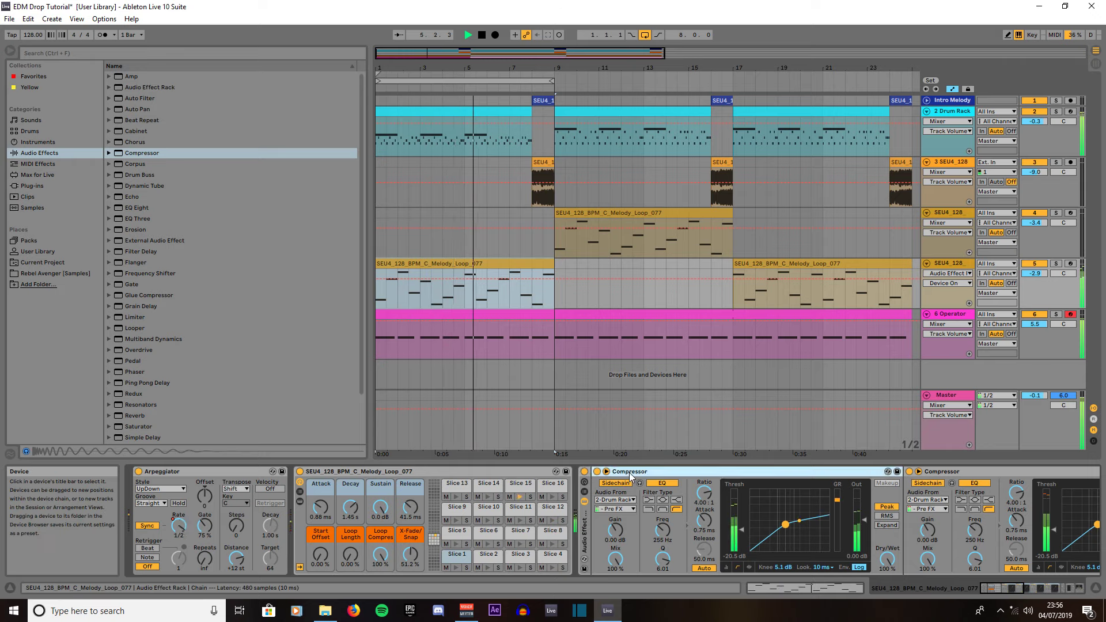
{"action": "left_click_drag", "start_coordinate": [629, 473], "coordinate": [607, 230]}
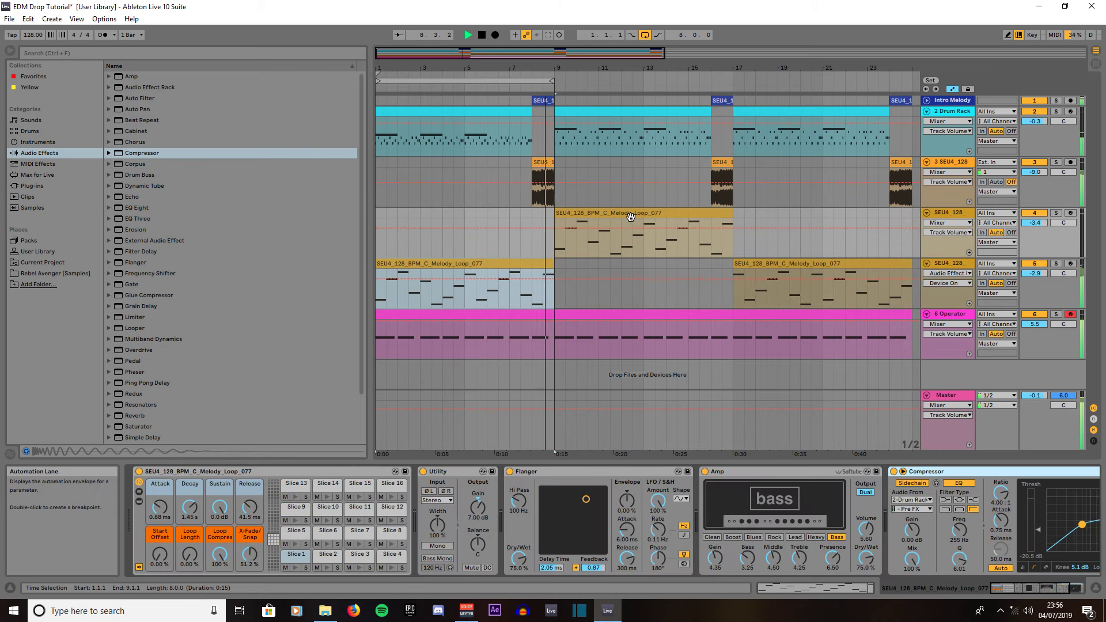
Remove the single Compressor from melody track 4 and place the whole Audio Effect Rack from track 5 after its Amp
{"action": "left_click", "coordinate": [630, 243]}
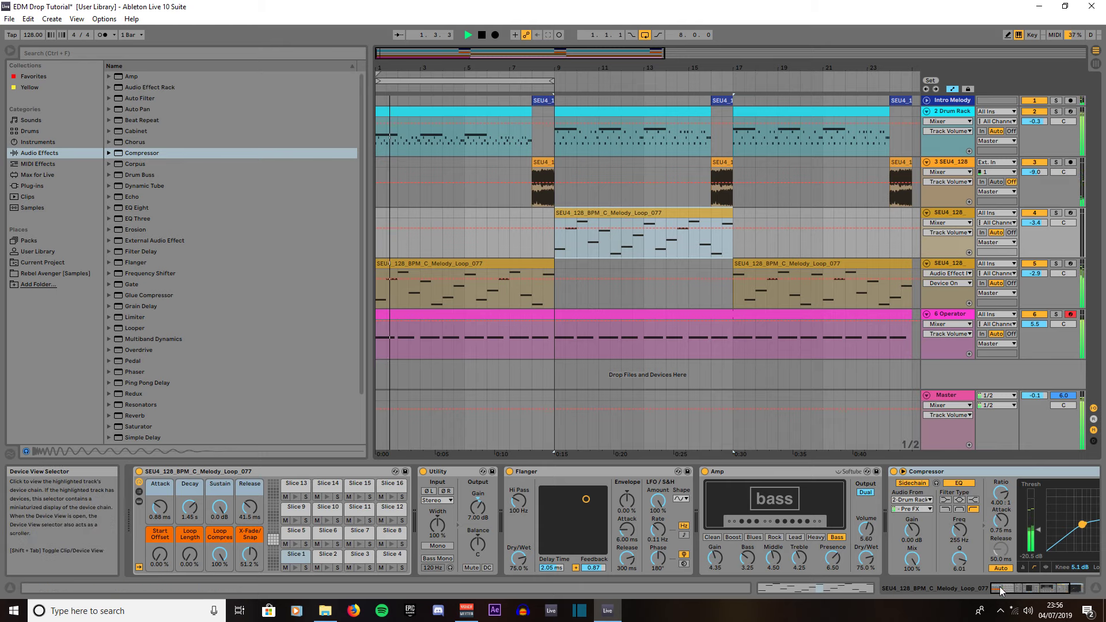
{"action": "left_click", "coordinate": [1028, 583]}
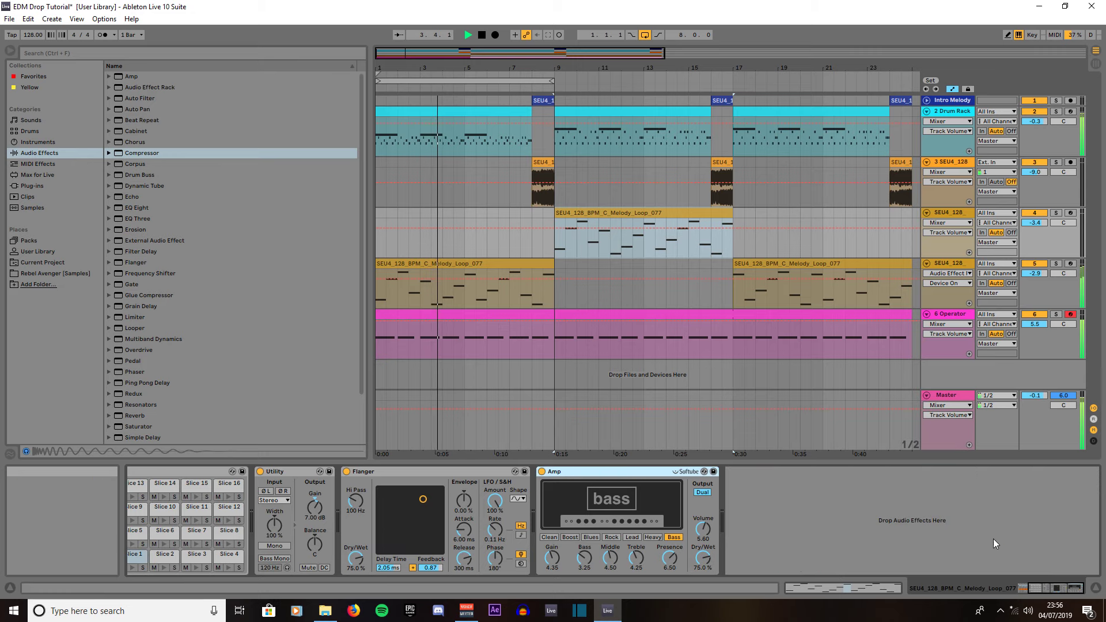
{"action": "left_click", "coordinate": [511, 288]}
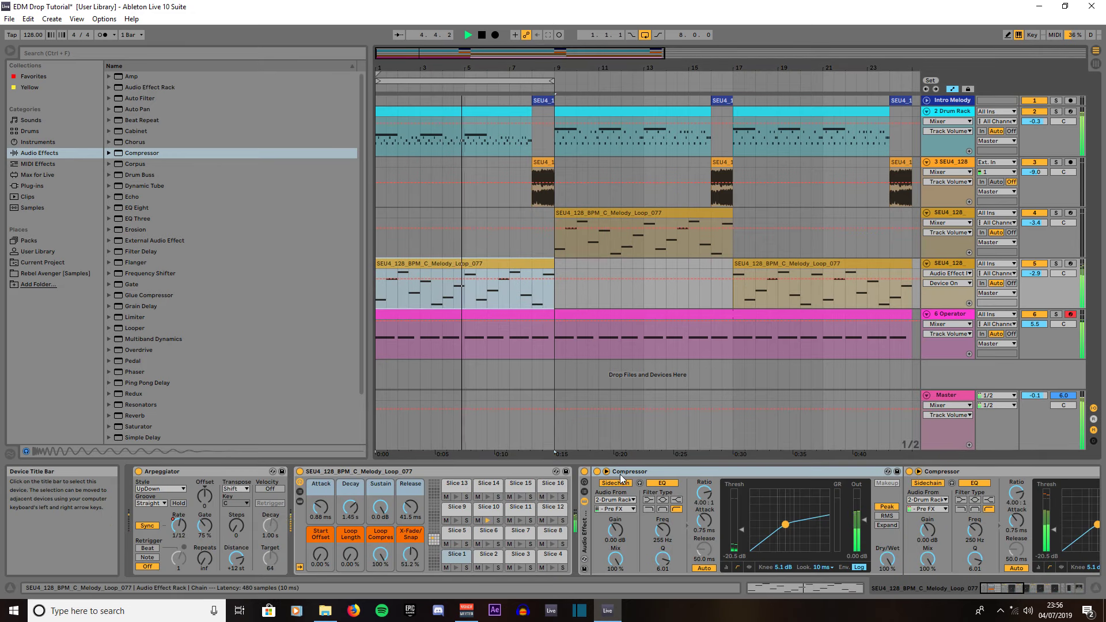
{"action": "left_click", "coordinate": [582, 536]}
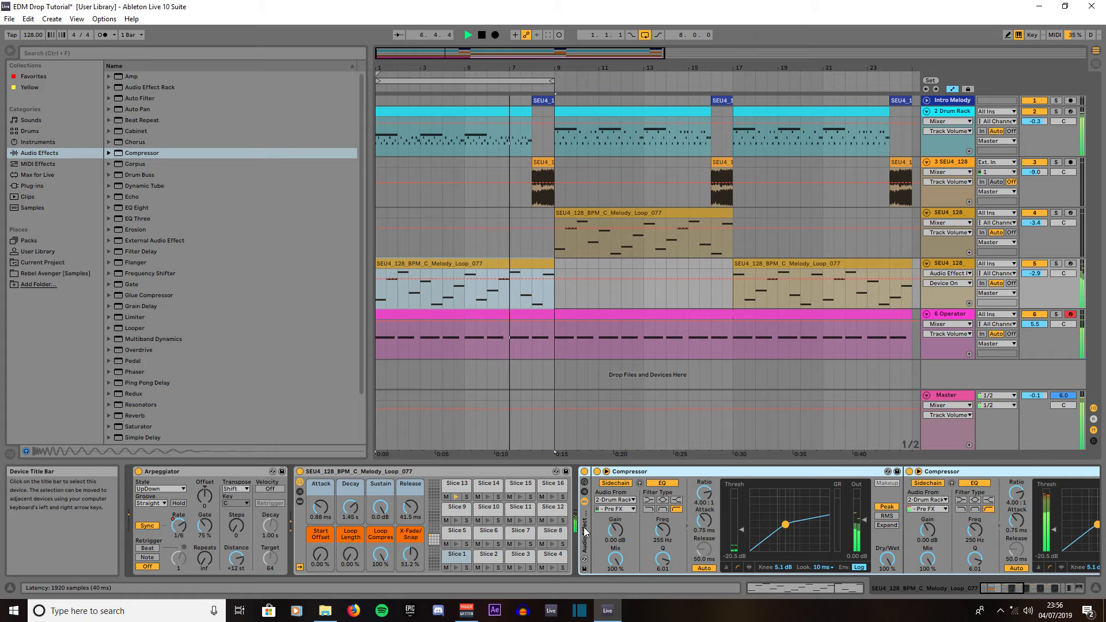
{"action": "left_click", "coordinate": [598, 228]}
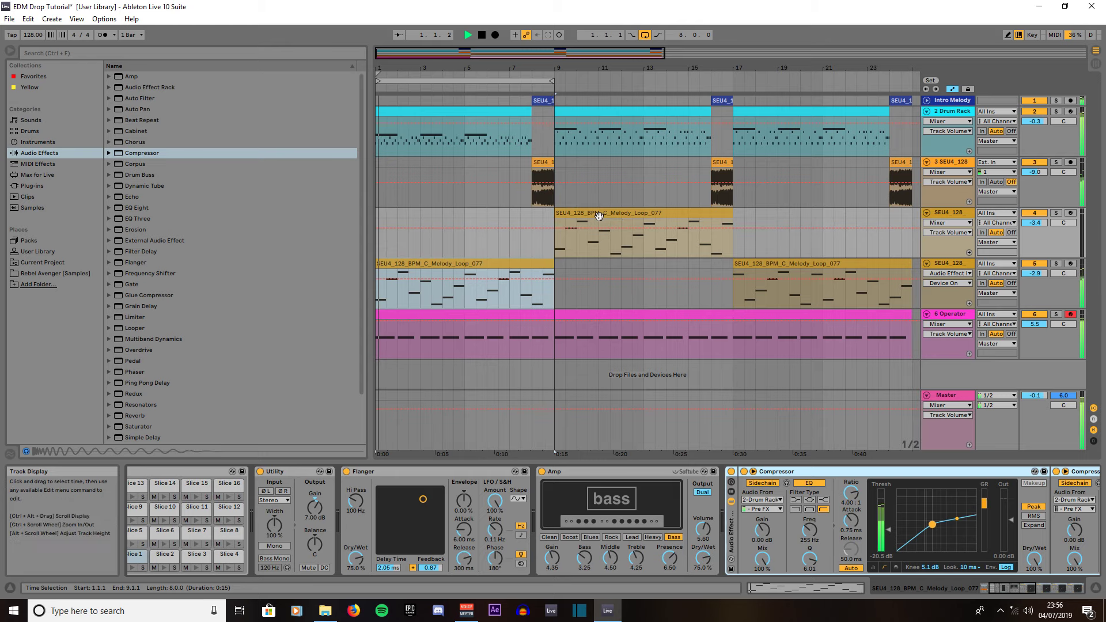
Place the Audio Effect Rack from track 4 onto melody track 5
{"action": "left_click", "coordinate": [599, 231]}
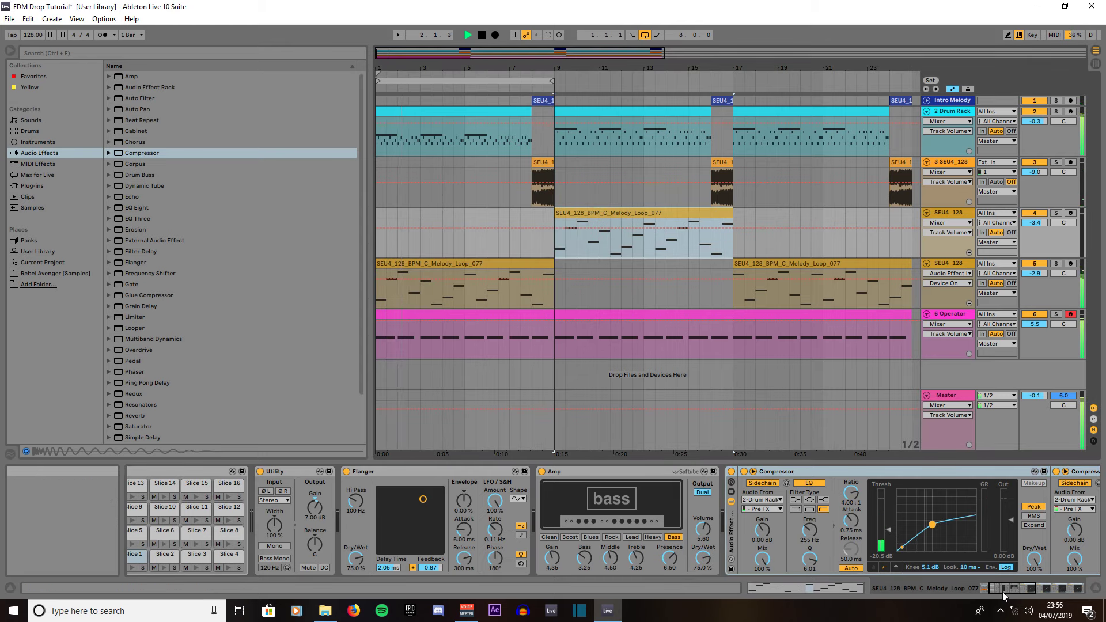
{"action": "left_click", "coordinate": [1035, 586]}
{"action": "left_click_drag", "start_coordinate": [1040, 587], "coordinate": [993, 587]}
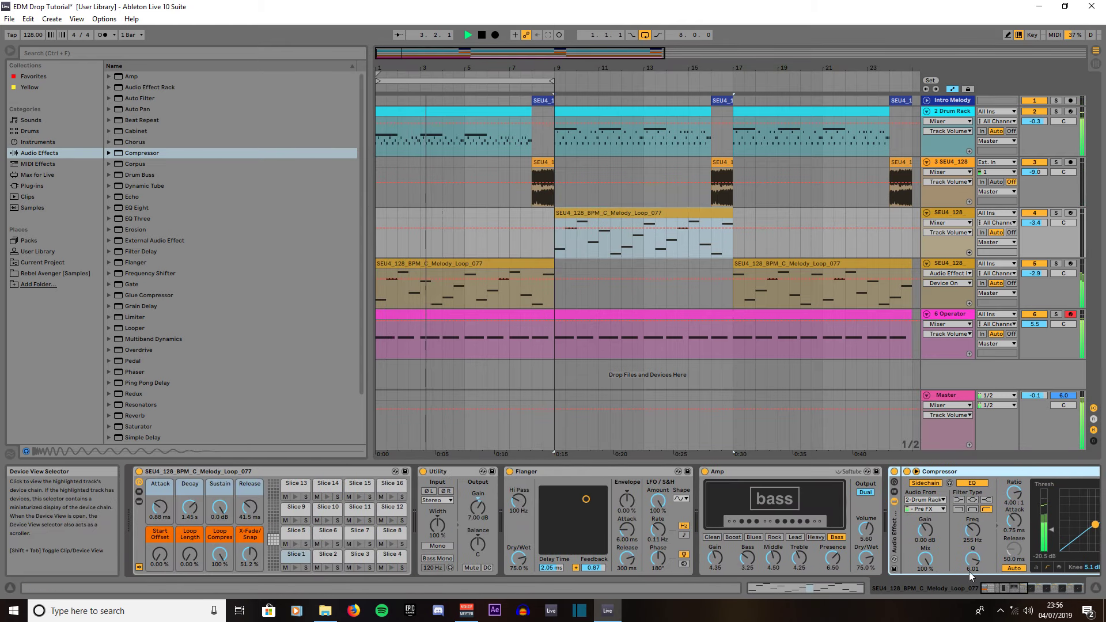
{"action": "left_click", "coordinate": [954, 474]}
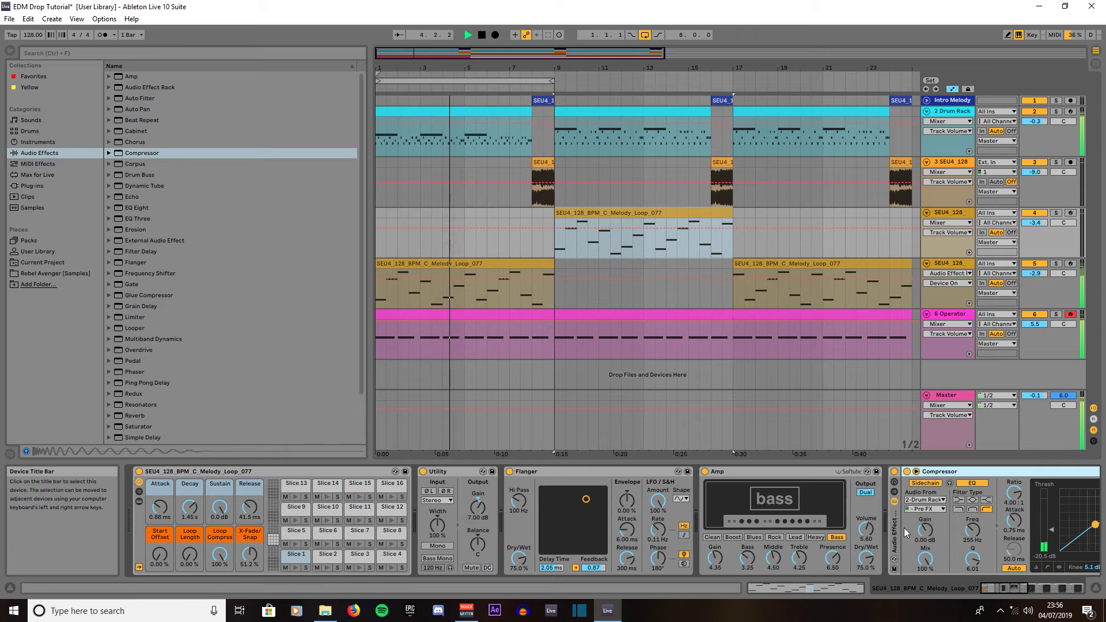
{"action": "left_click_drag", "start_coordinate": [896, 524], "coordinate": [759, 279]}
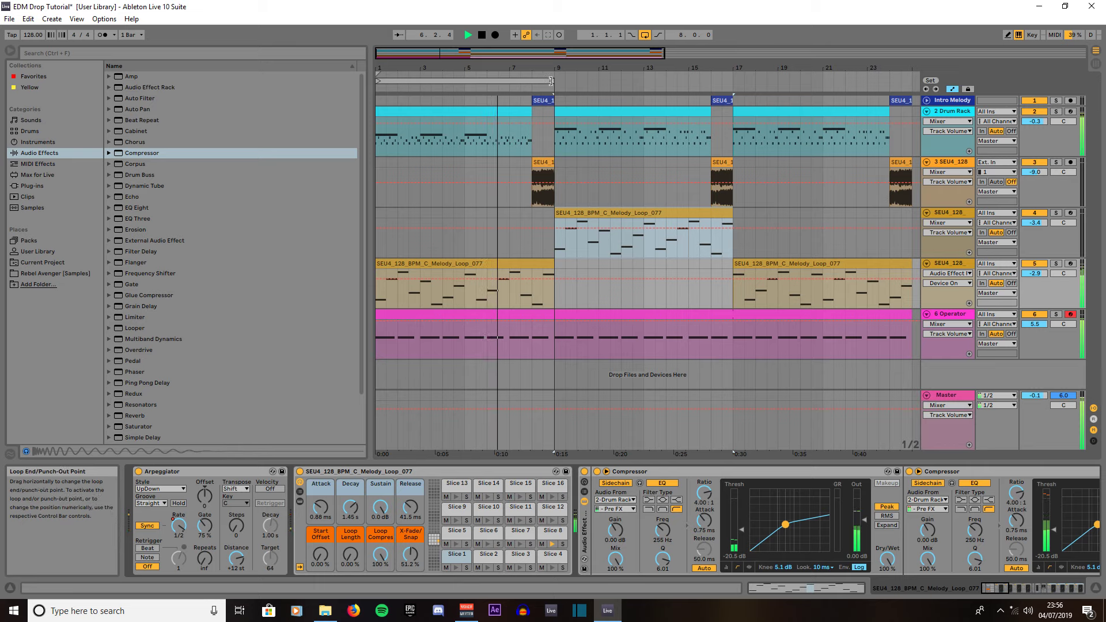
Extend the arrangement loop to 24 bars so that it spans all the clips of the drop
{"action": "left_click_drag", "start_coordinate": [545, 82], "coordinate": [906, 89]}
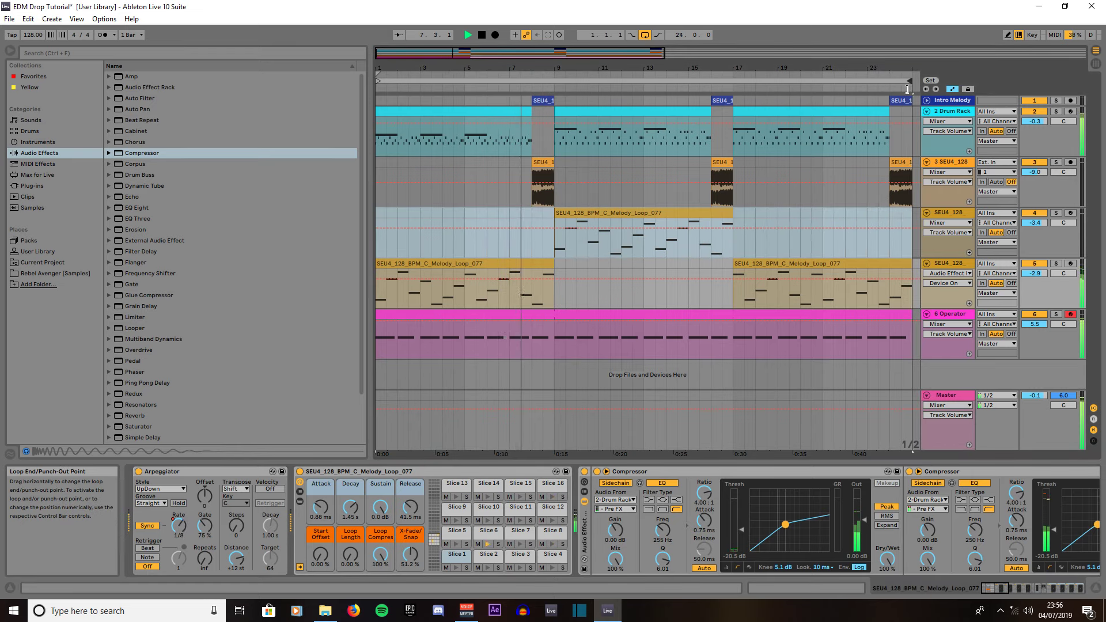